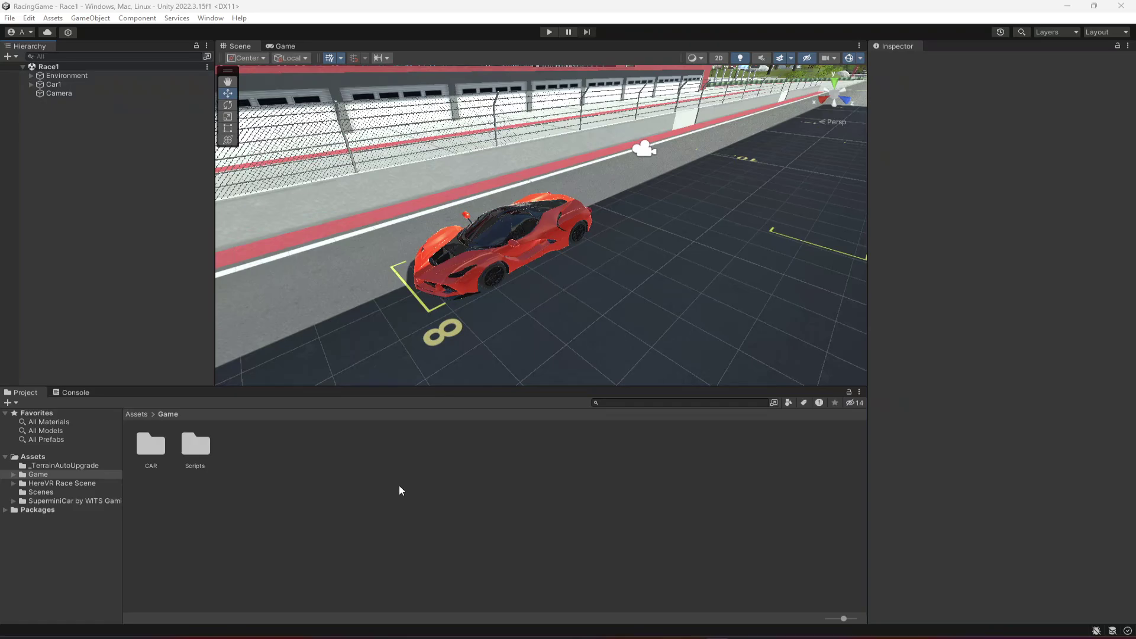
- Create a new folder named Prefabs inside Assets/Game
left_click(64, 473)
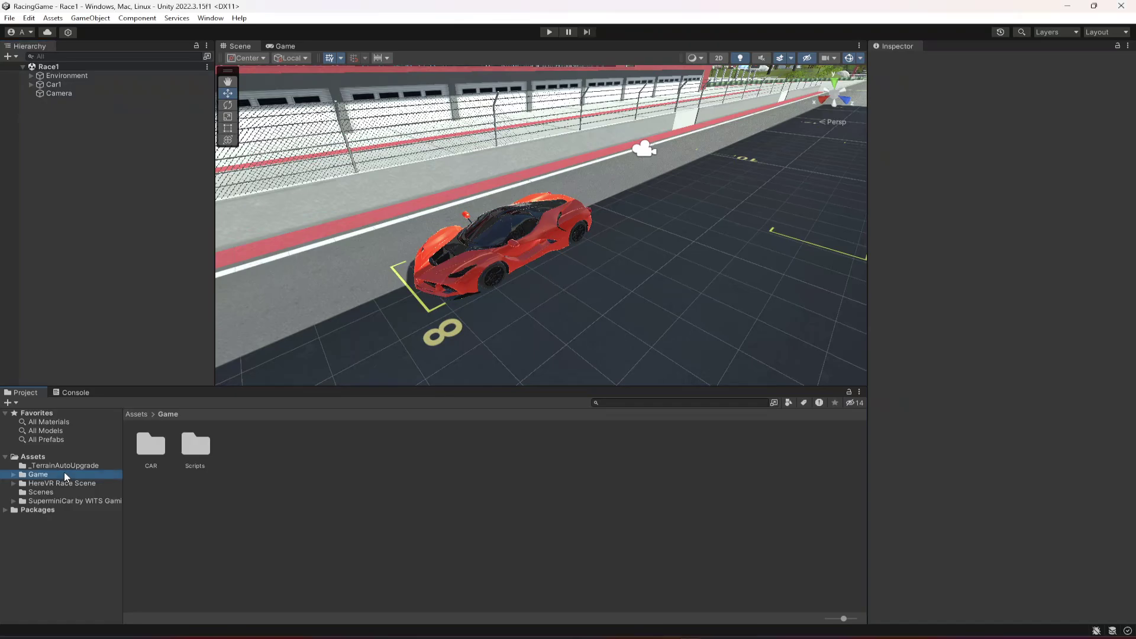
right_click(210, 510)
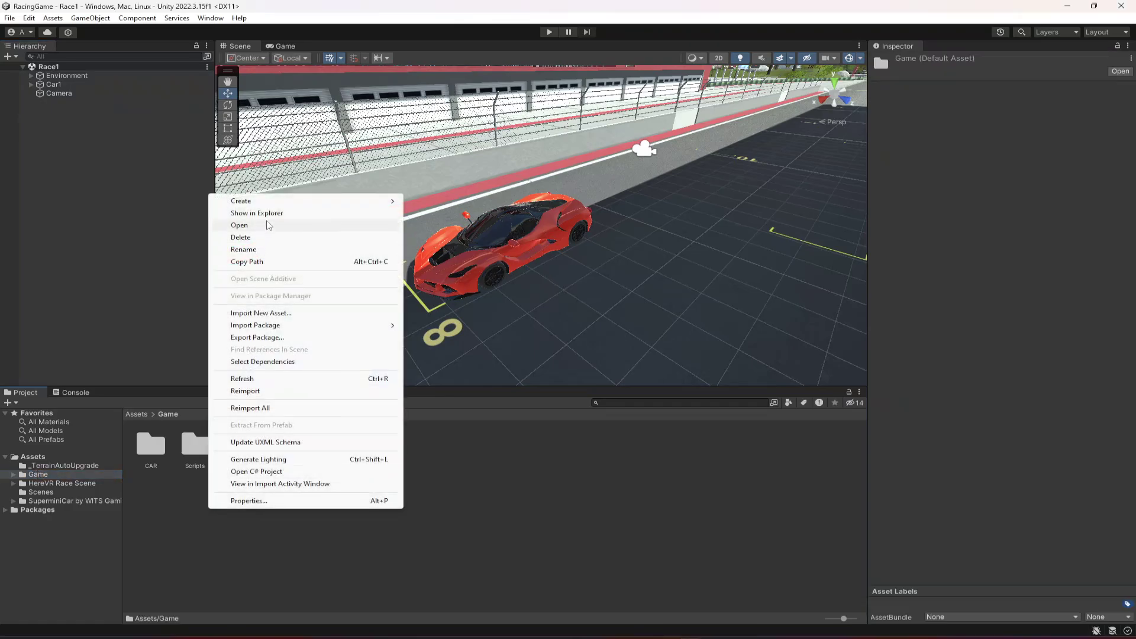
mouse_move(274, 206)
left_click(483, 132)
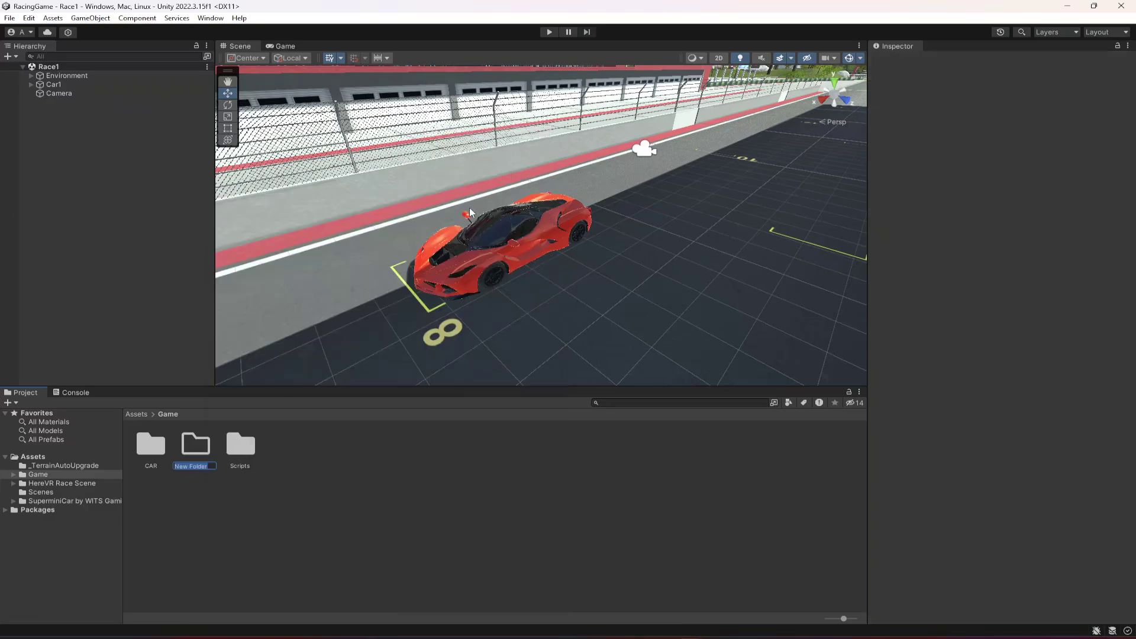
type("Prefabs")
key("Return")
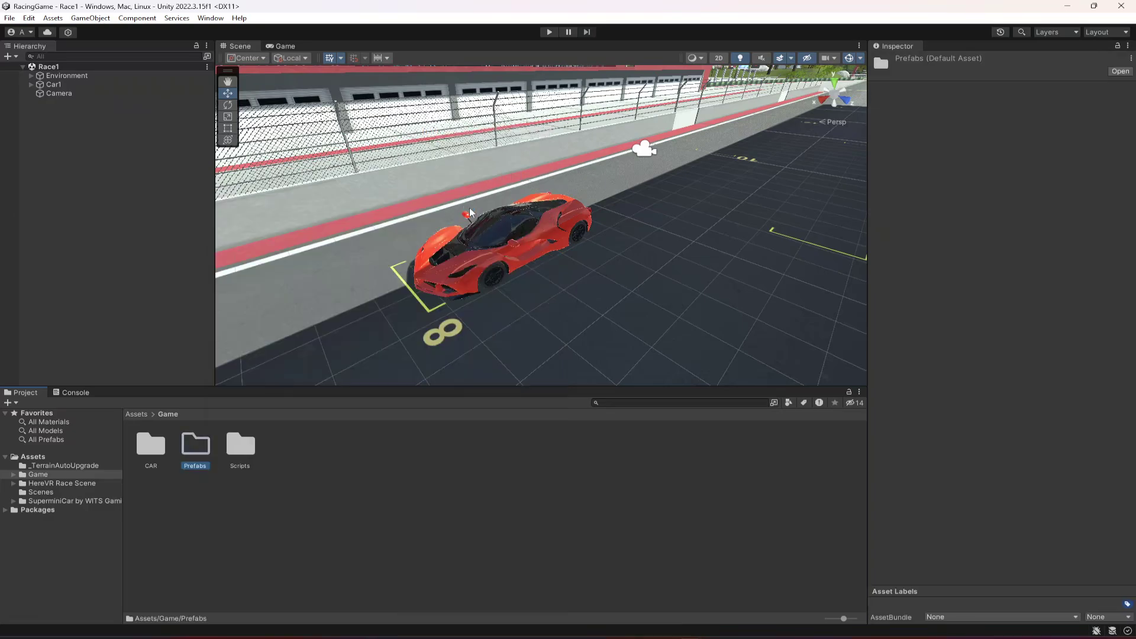
- Open the Prefabs folder, dismiss the device notification, and minimize Unity to the desktop
double_click(192, 460)
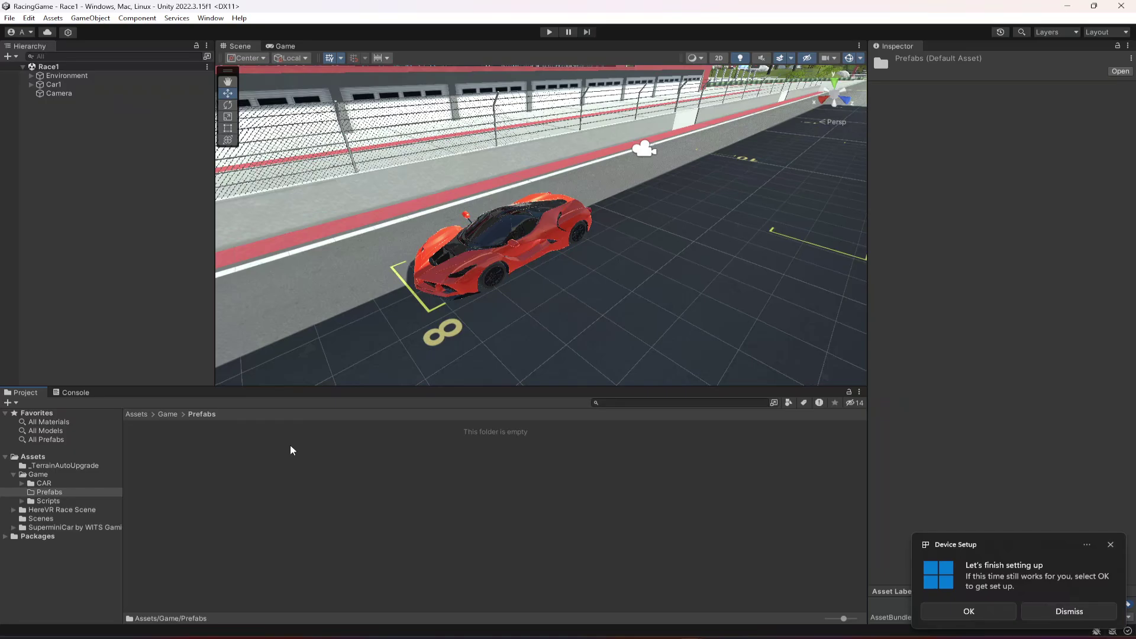
left_click(657, 455)
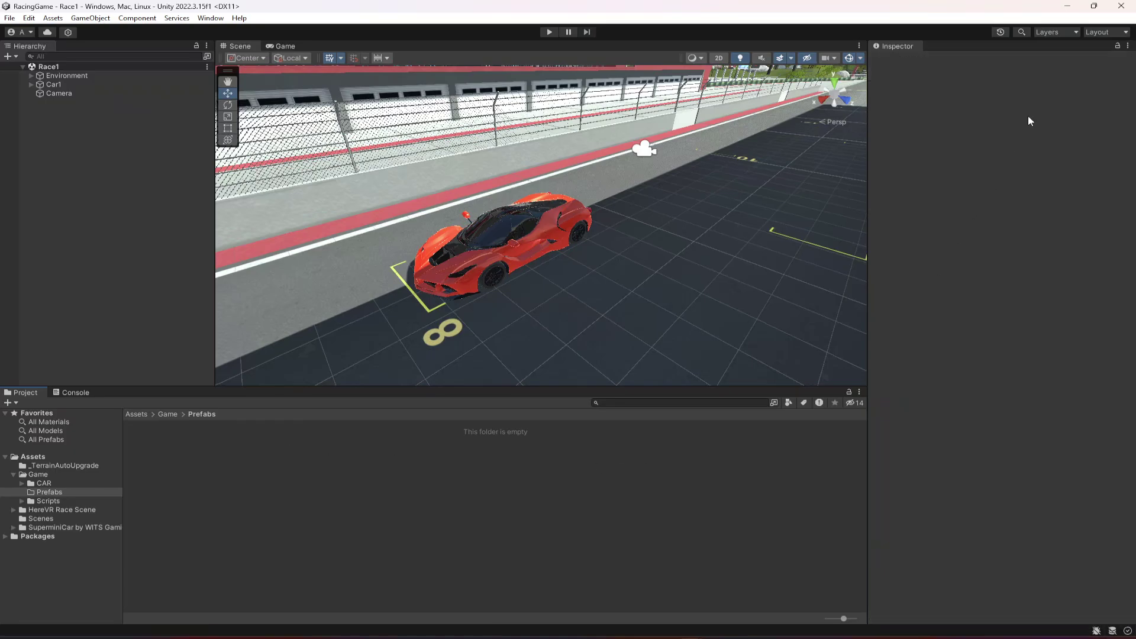
left_click(1067, 7)
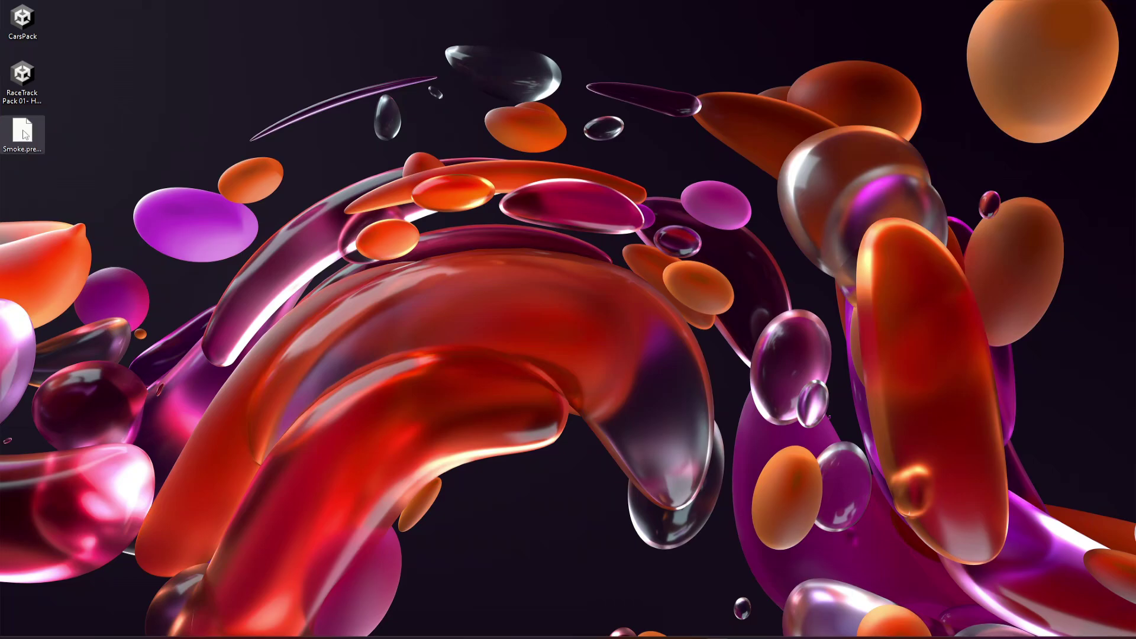
- Drag Smoke.prefab from the desktop into Assets/Game/Prefabs and select it to inspect
left_click_drag(25, 143, 311, 495)
left_click_drag(230, 458, 223, 455)
left_click(152, 445)
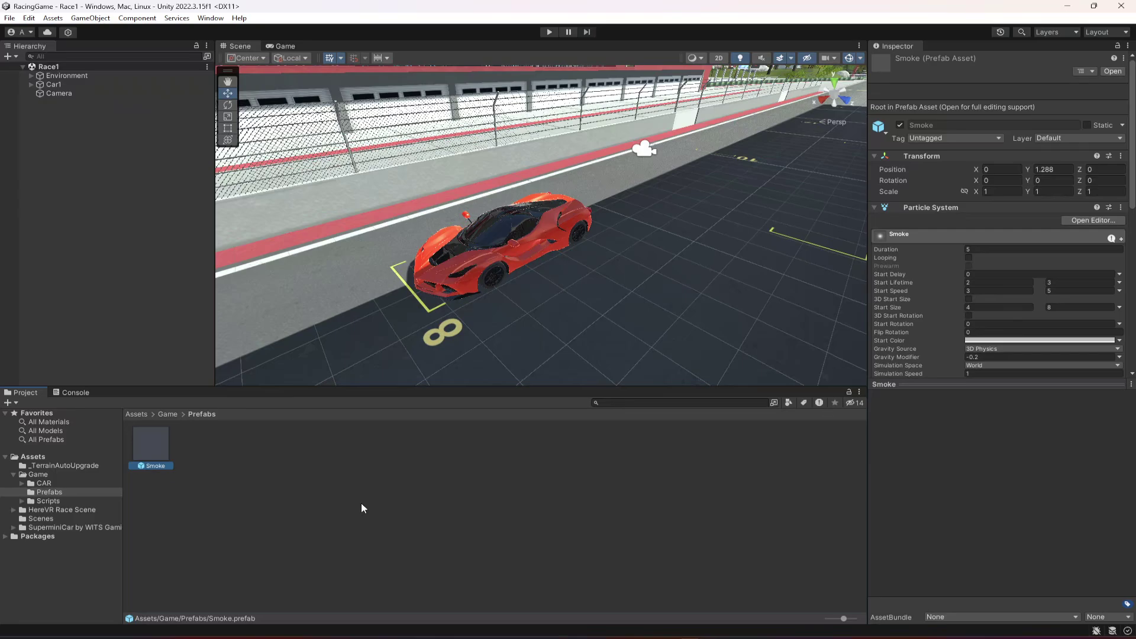
- Duplicate Car1's WheelsModels, move the copy below WheelsColliders, and rename it WheelsEffects
left_click(31, 84)
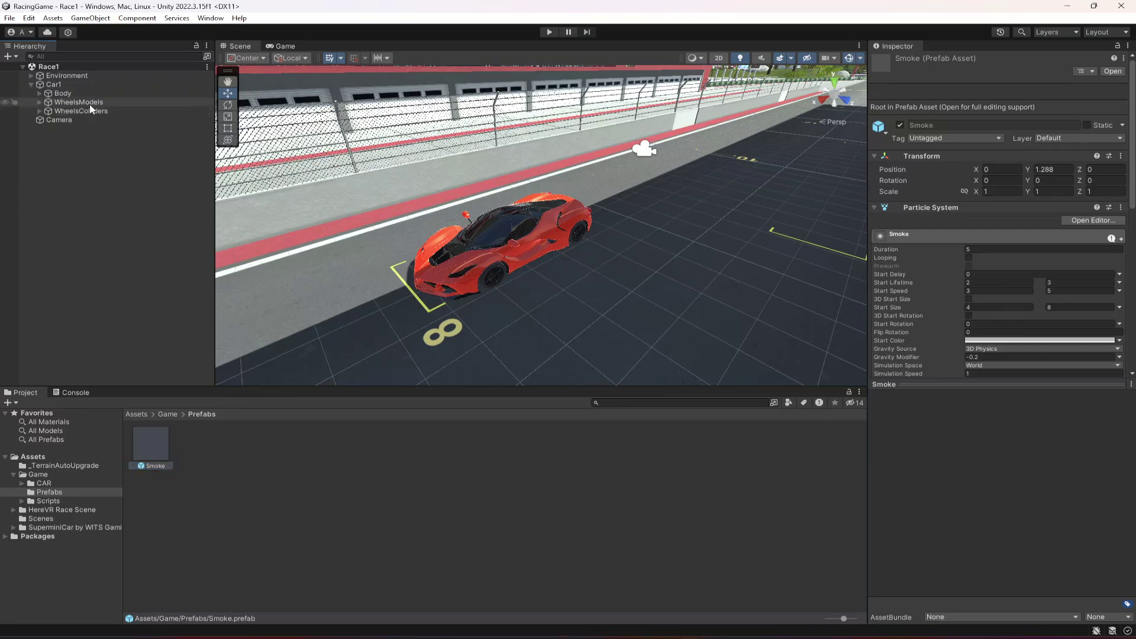
left_click(90, 104)
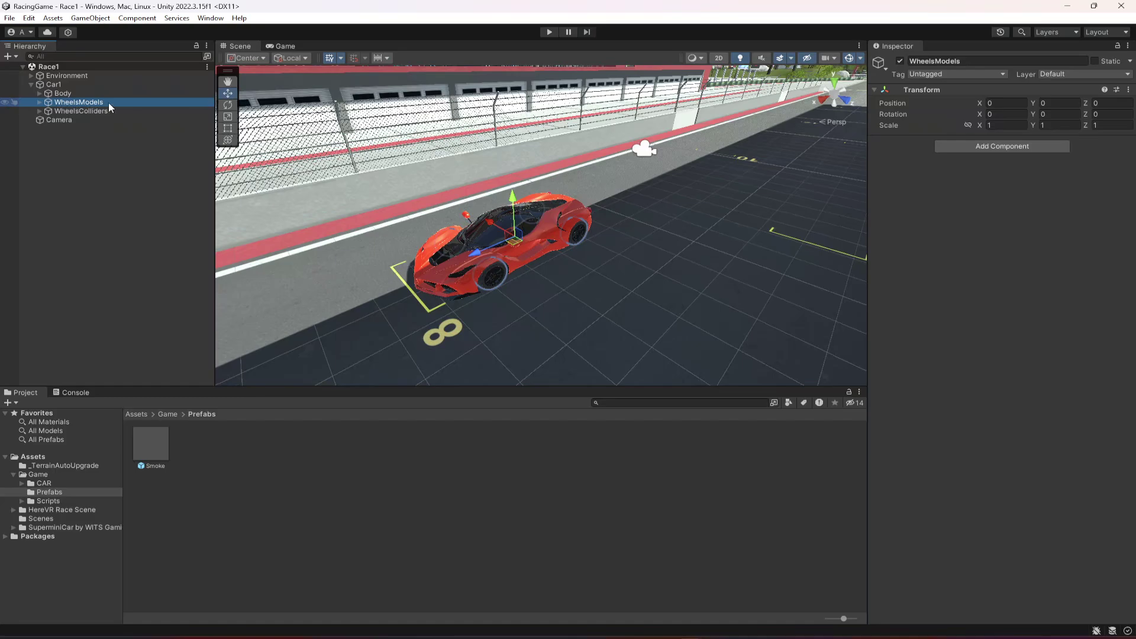
key("ctrl+d")
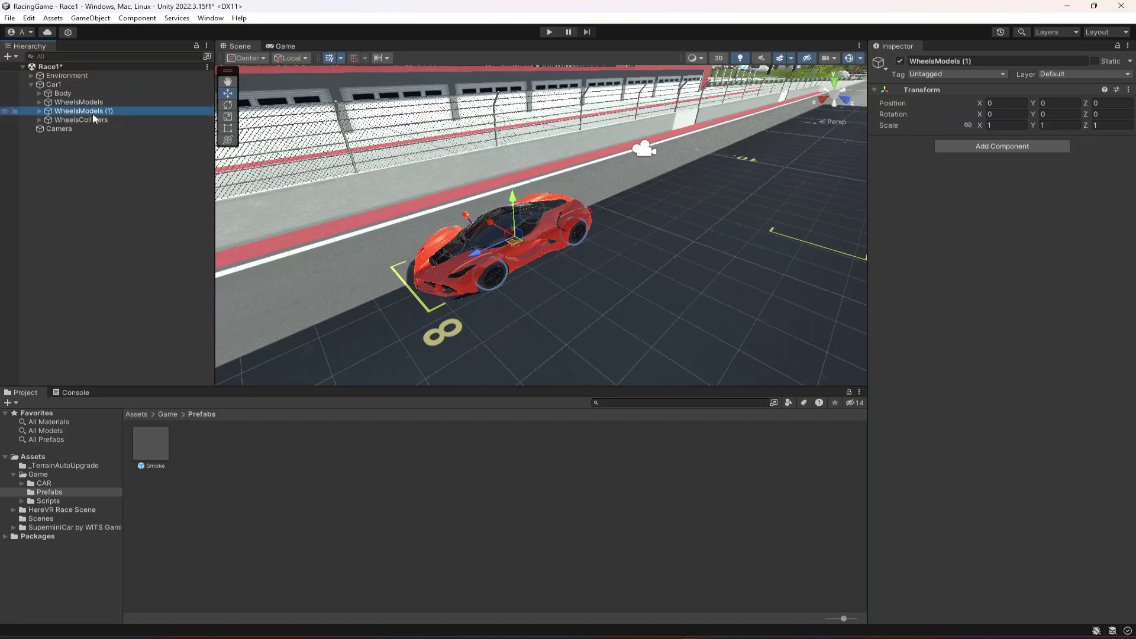
left_click_drag(97, 117, 97, 123)
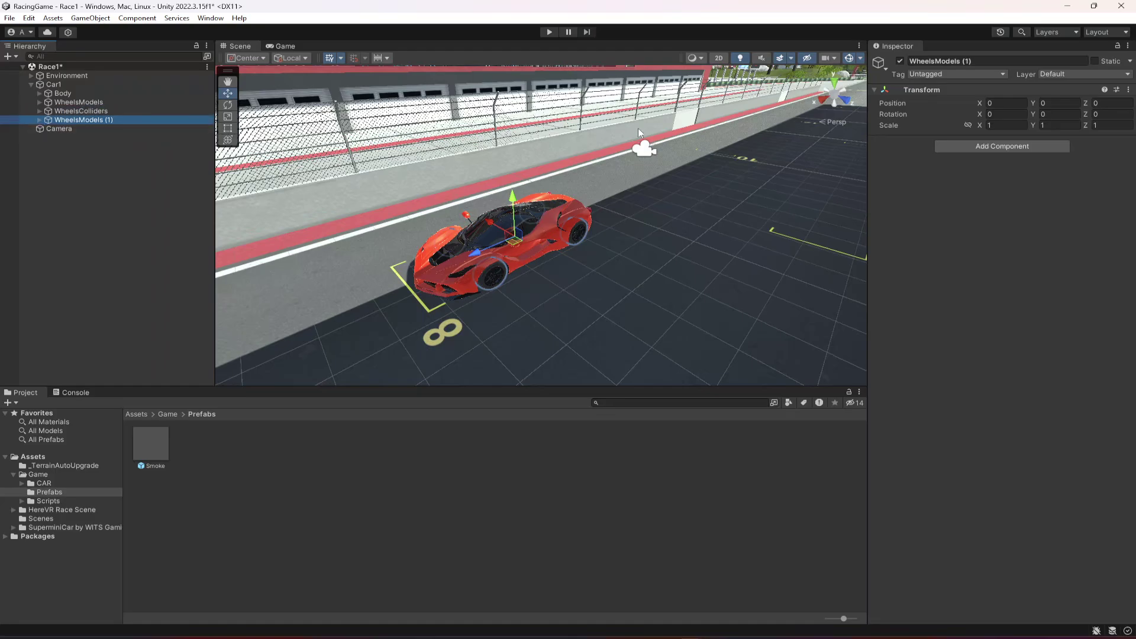
left_click(939, 60)
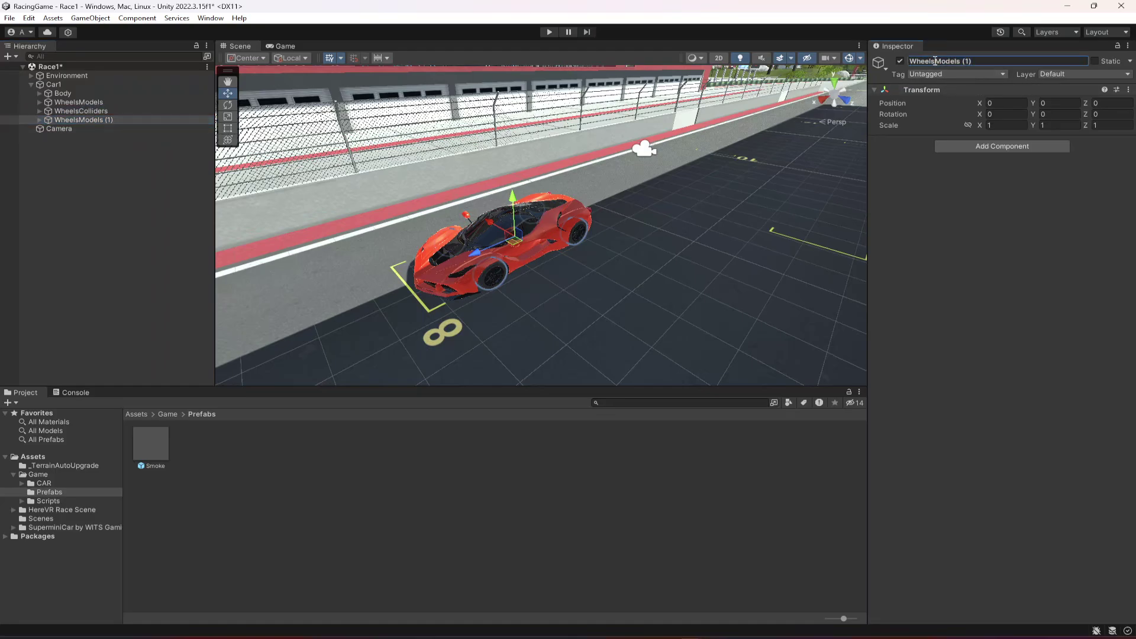
left_click_drag(934, 61, 1007, 63)
type("Effect")
key("Return")
- Expand WheelsEffects and all four wheels to reveal their tire meshes
left_click(40, 119)
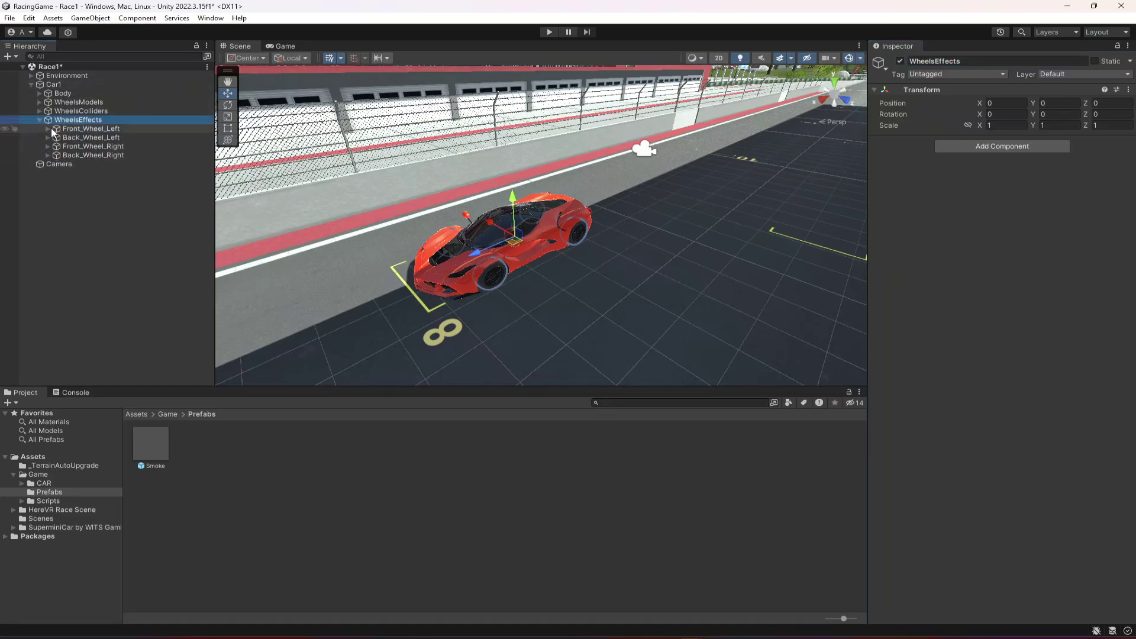
left_click(65, 129)
left_click(48, 129)
left_click(47, 172)
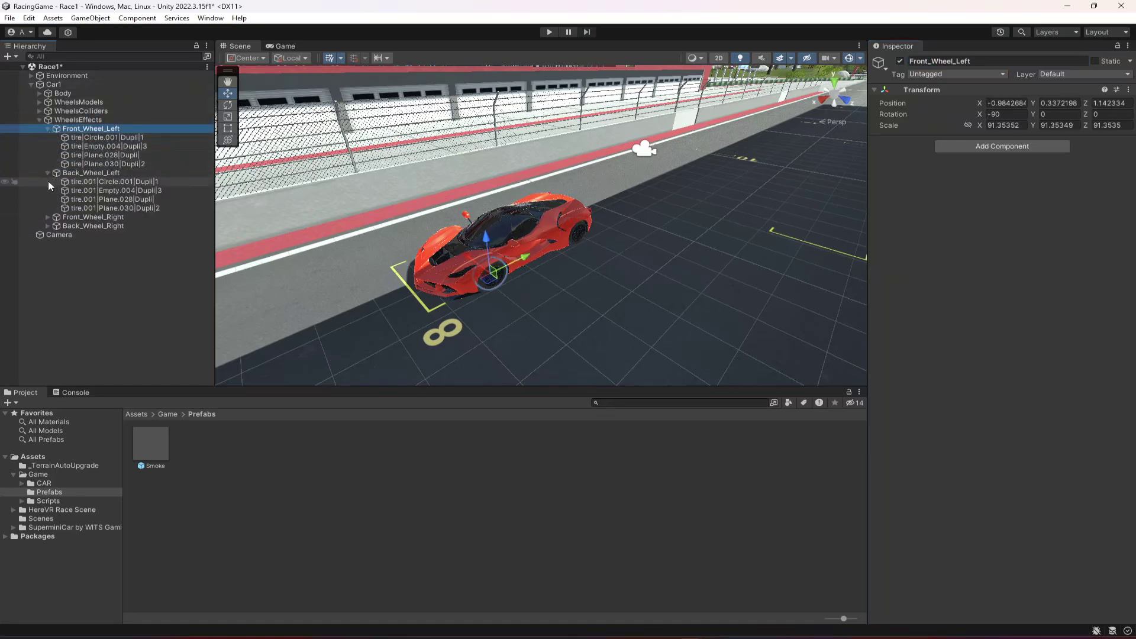
left_click(48, 216)
left_click(47, 261)
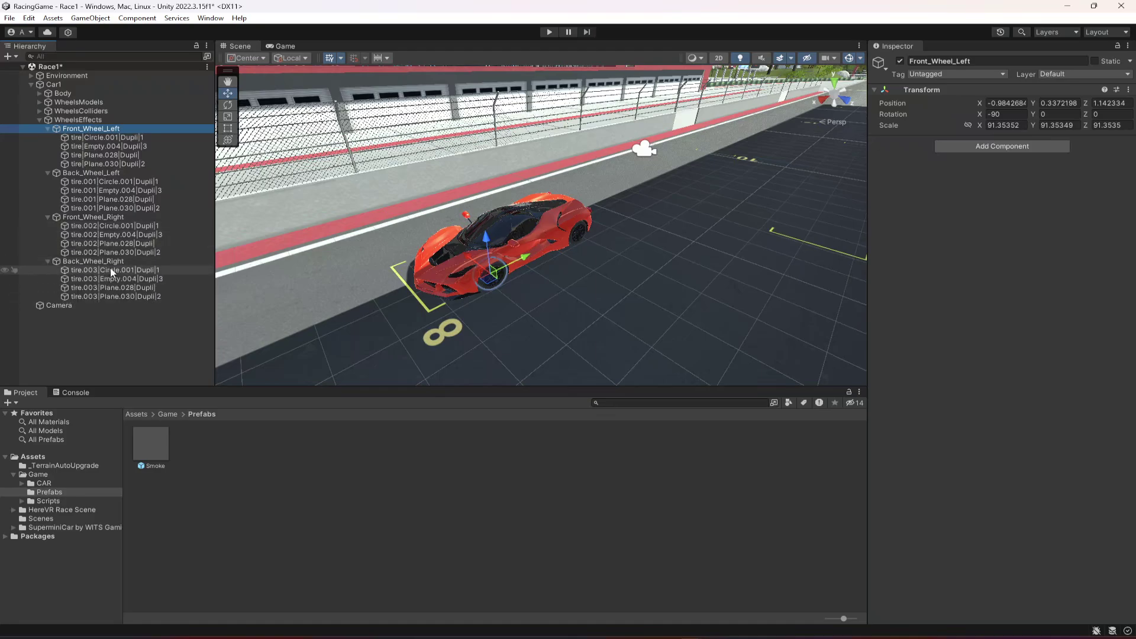
- Select all tire mesh children across the four WheelsEffects wheels
left_click(110, 269)
left_click(115, 296, "shift")
left_click(123, 252, "ctrl")
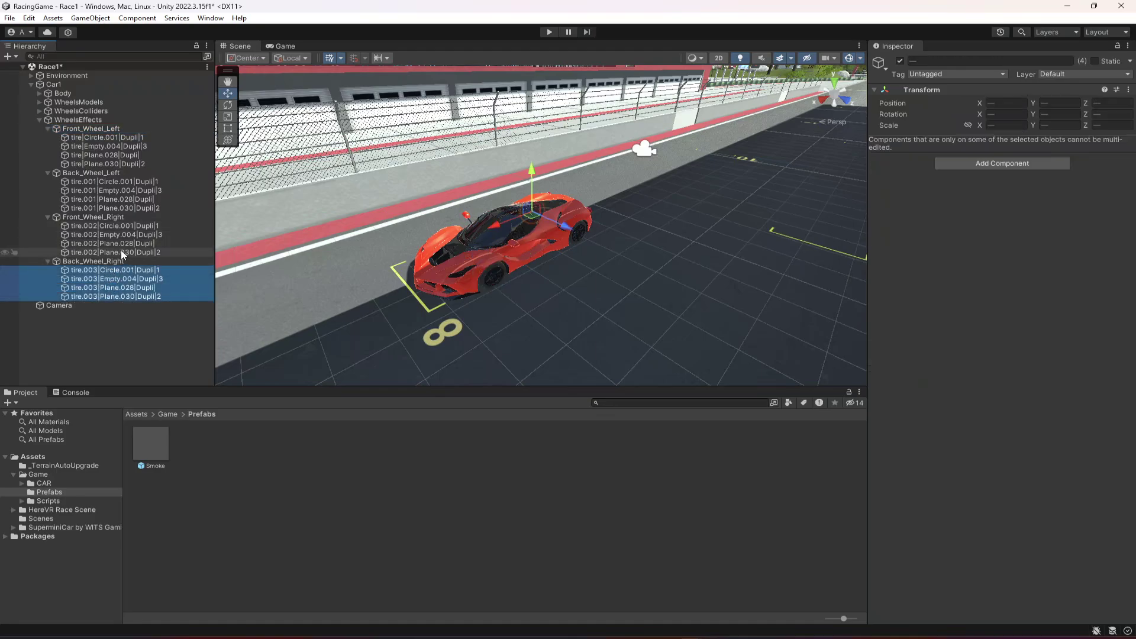
left_click(113, 226, "shift")
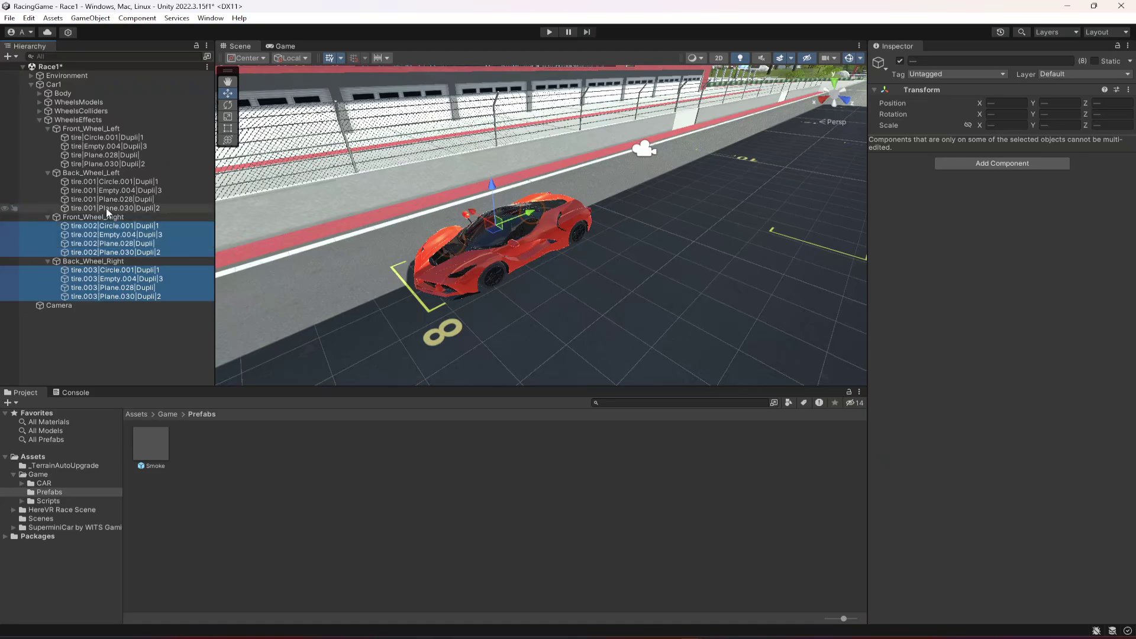
left_click(107, 209, "ctrl")
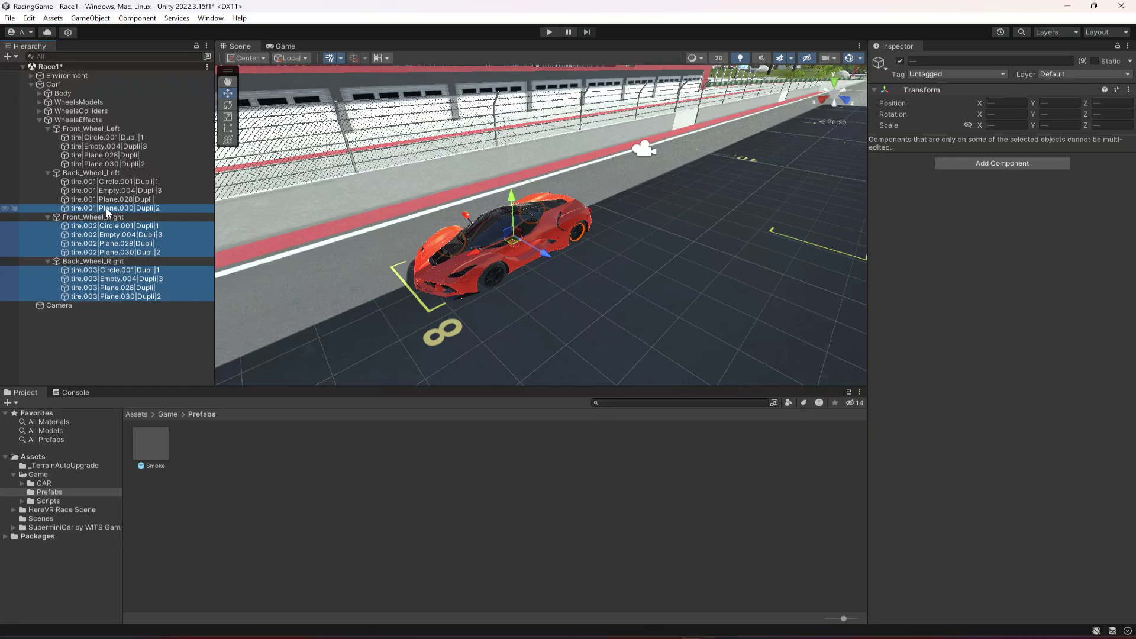
left_click(102, 180, "shift")
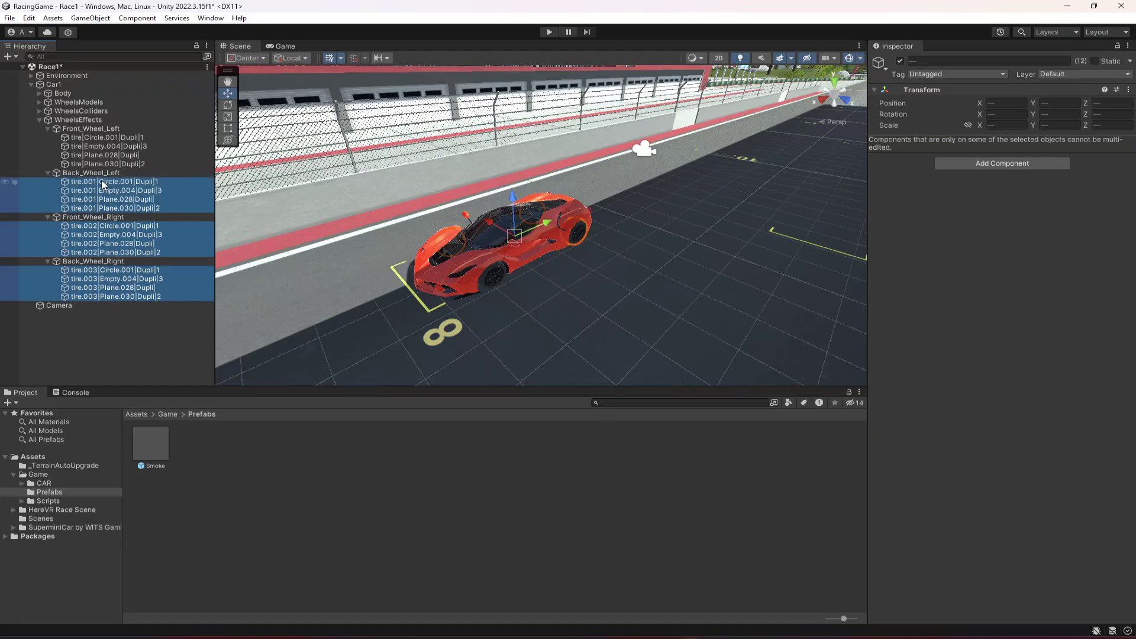
left_click(96, 163, "ctrl")
left_click(104, 137, "shift")
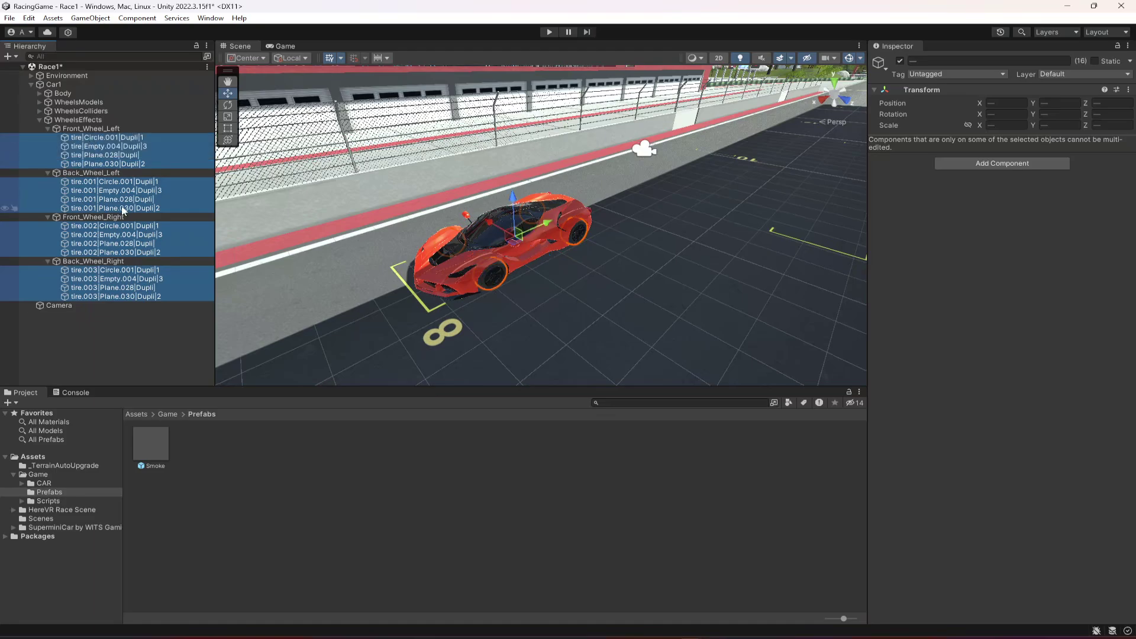
- Delete the selected tire meshes, save the scene, and drag Front_Wheel_Left upward
key("Delete")
key("ctrl+s")
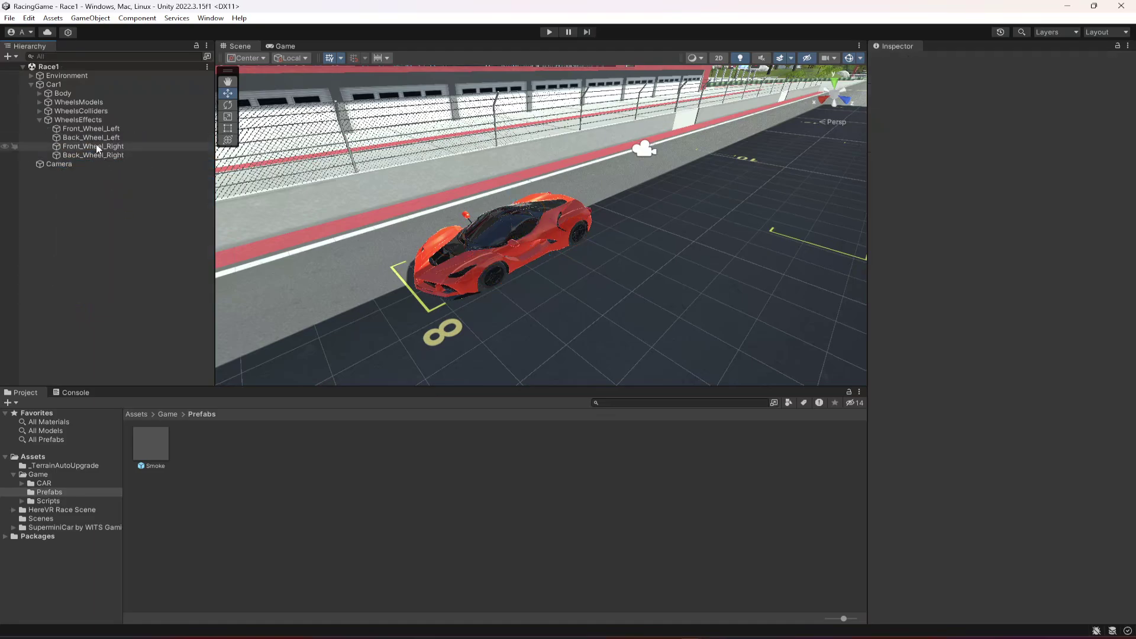
left_click(92, 129)
left_click_drag(490, 240, 478, 148)
- Undo the wheel move and drop the Smoke prefab under each of the four wheel effect objects
key("ctrl+z")
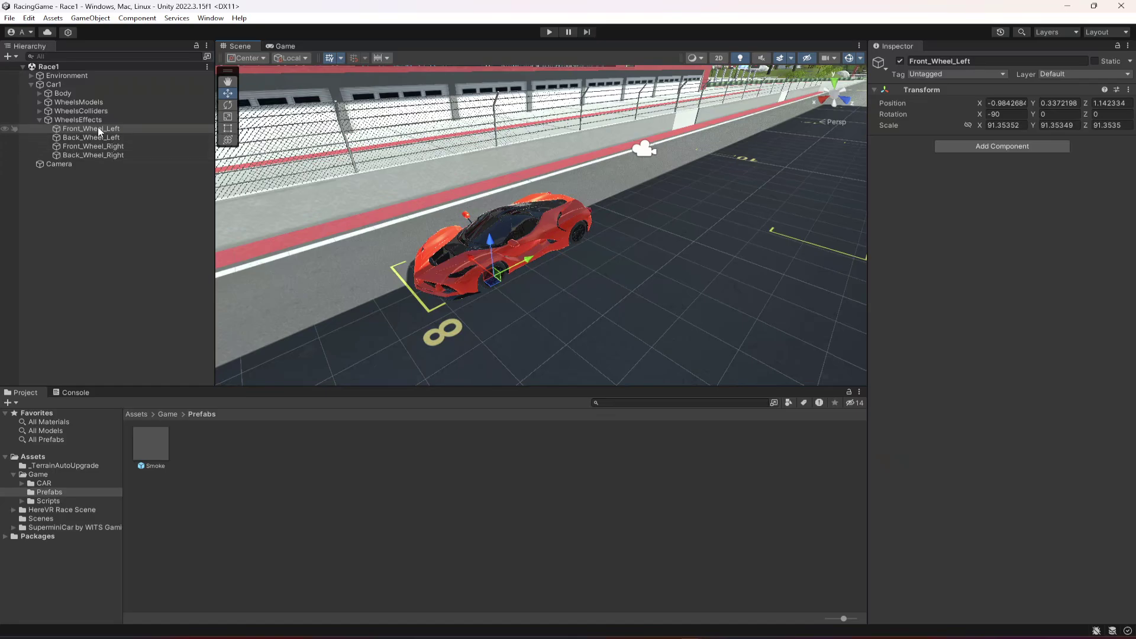
left_click(94, 155, "shift")
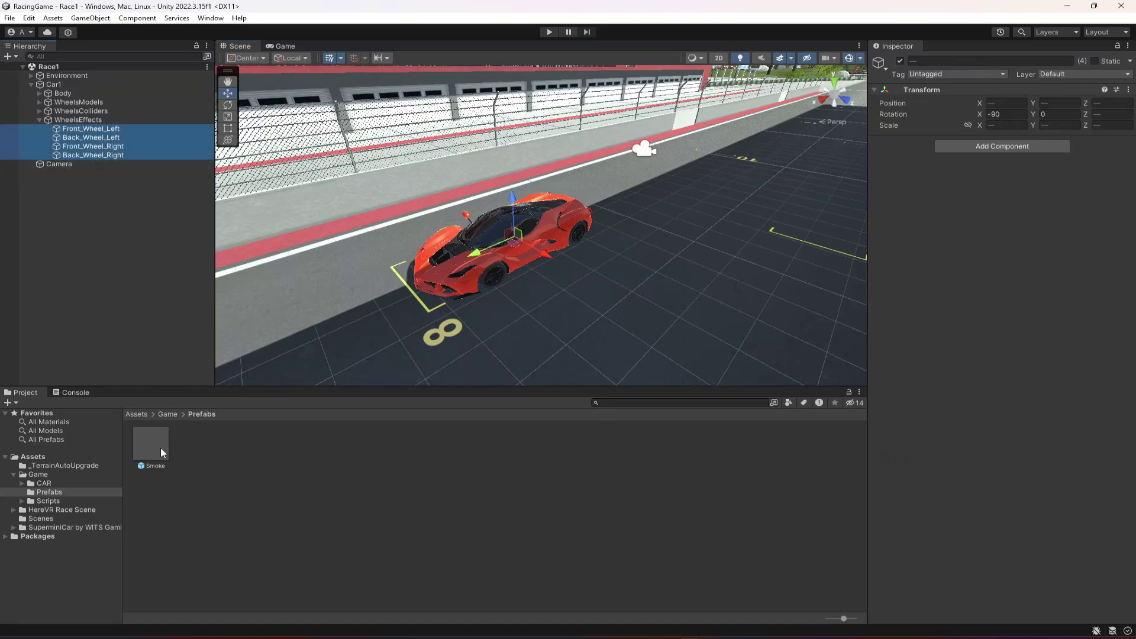
left_click(97, 128)
left_click_drag(152, 442, 92, 147)
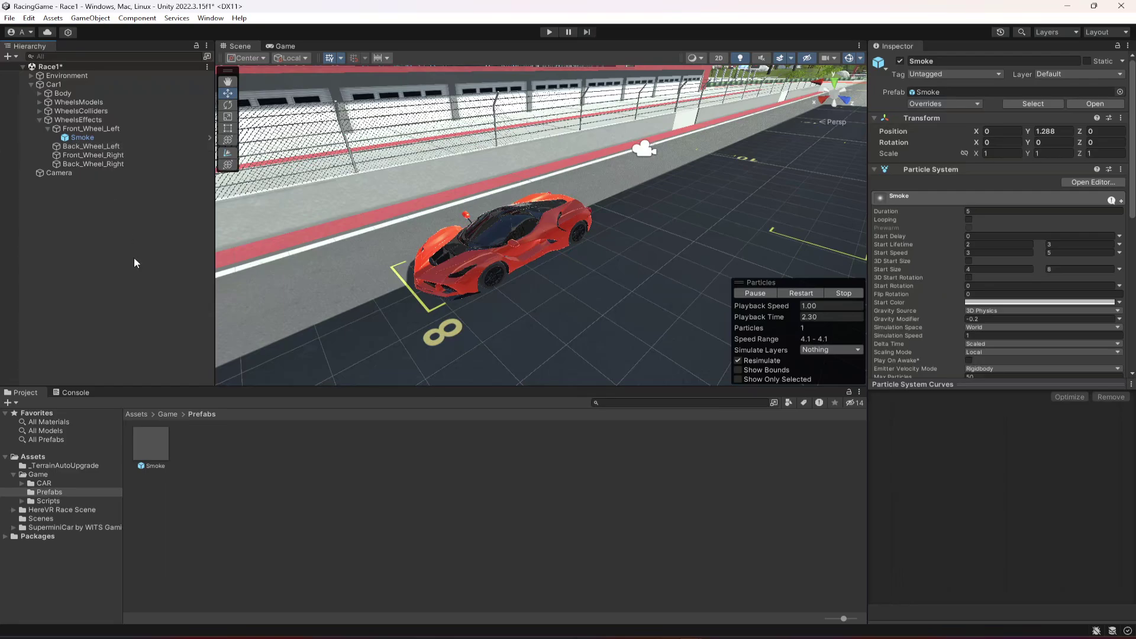
left_click_drag(152, 444, 95, 164)
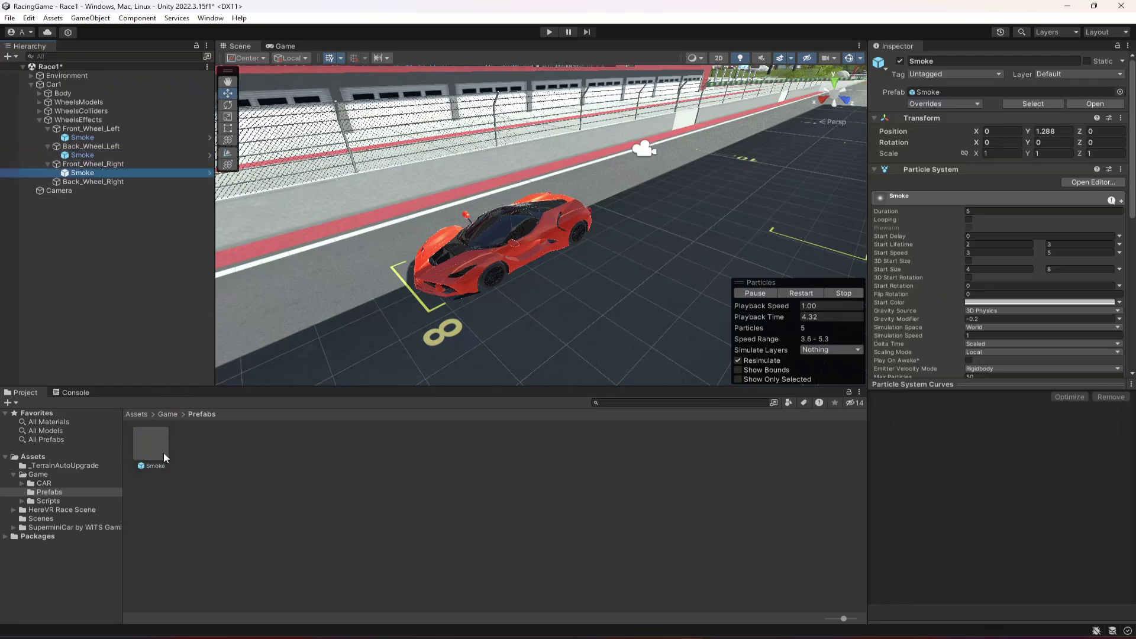
left_click_drag(163, 452, 98, 182)
- Preview the Front_Wheel_Left smoke, then select all four Smoke instances
left_click(83, 137)
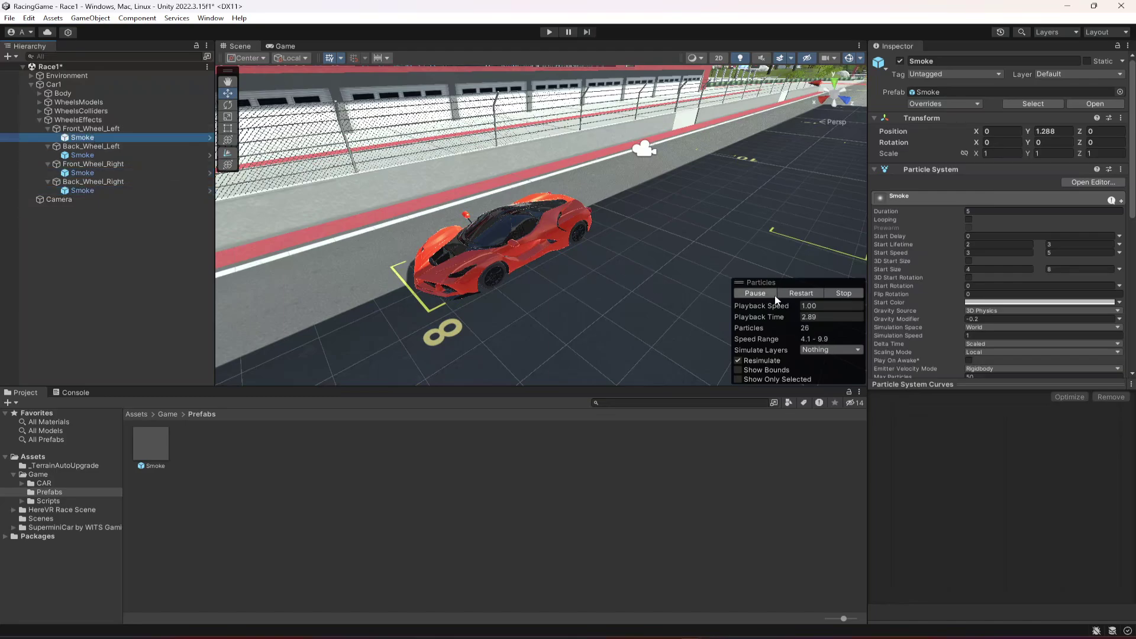
left_click(790, 293)
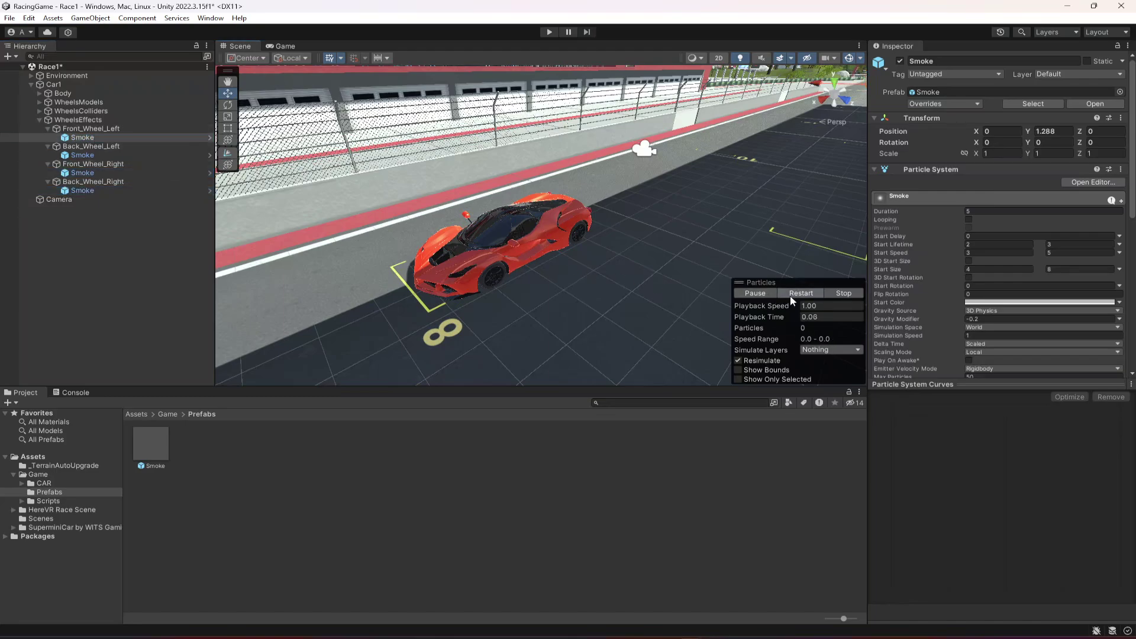
left_click(95, 156, "ctrl")
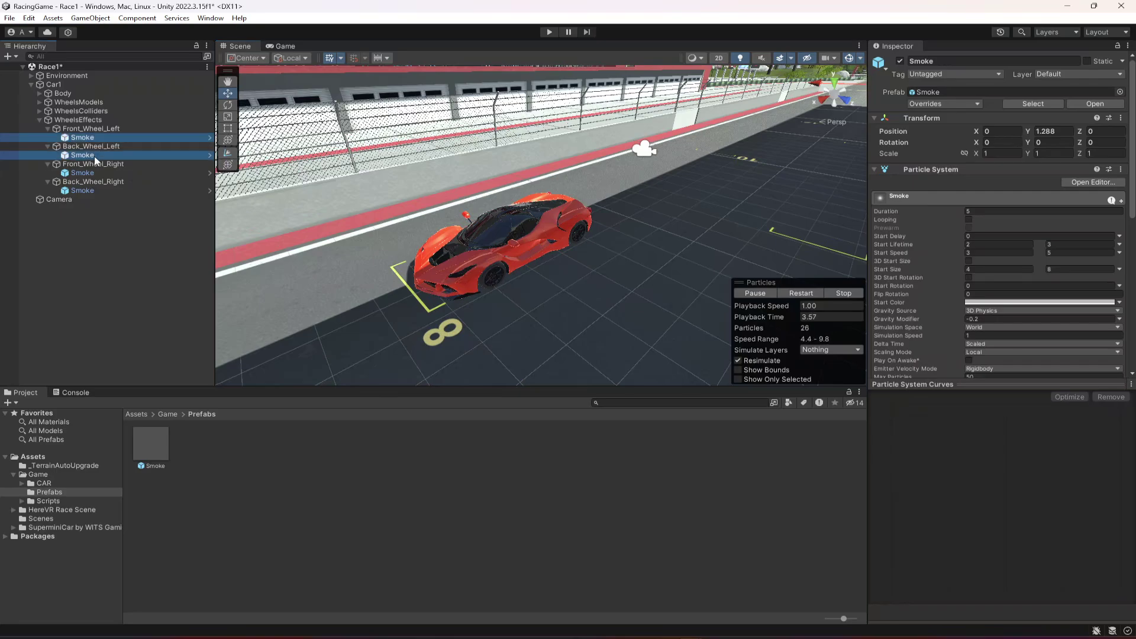
left_click(83, 173, "ctrl")
left_click(82, 190, "shift")
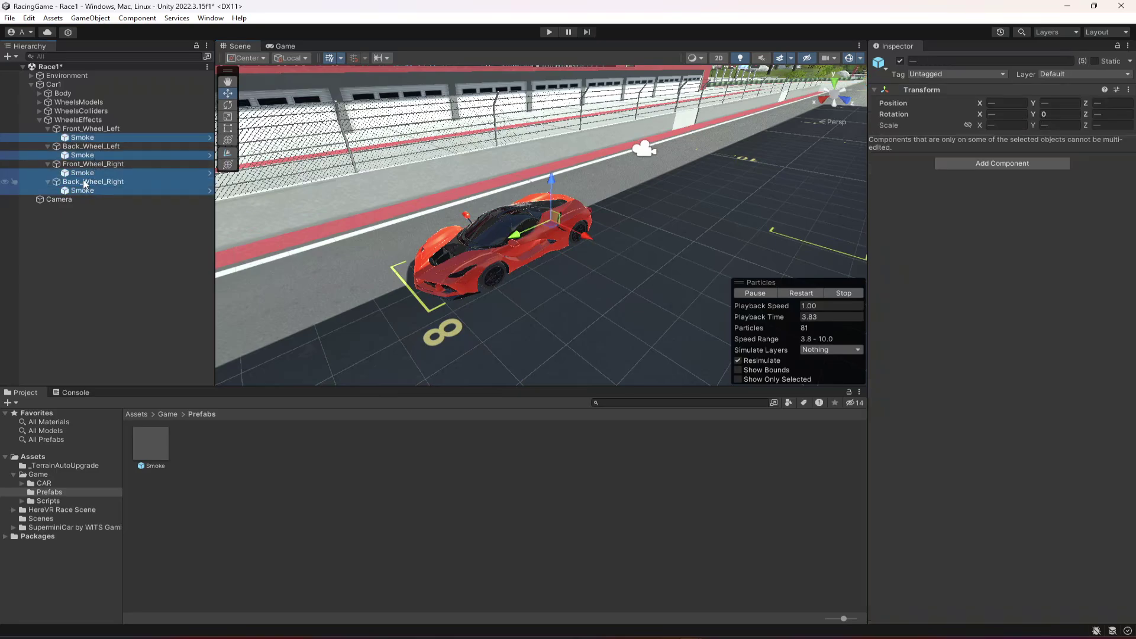
left_click(84, 182, "ctrl")
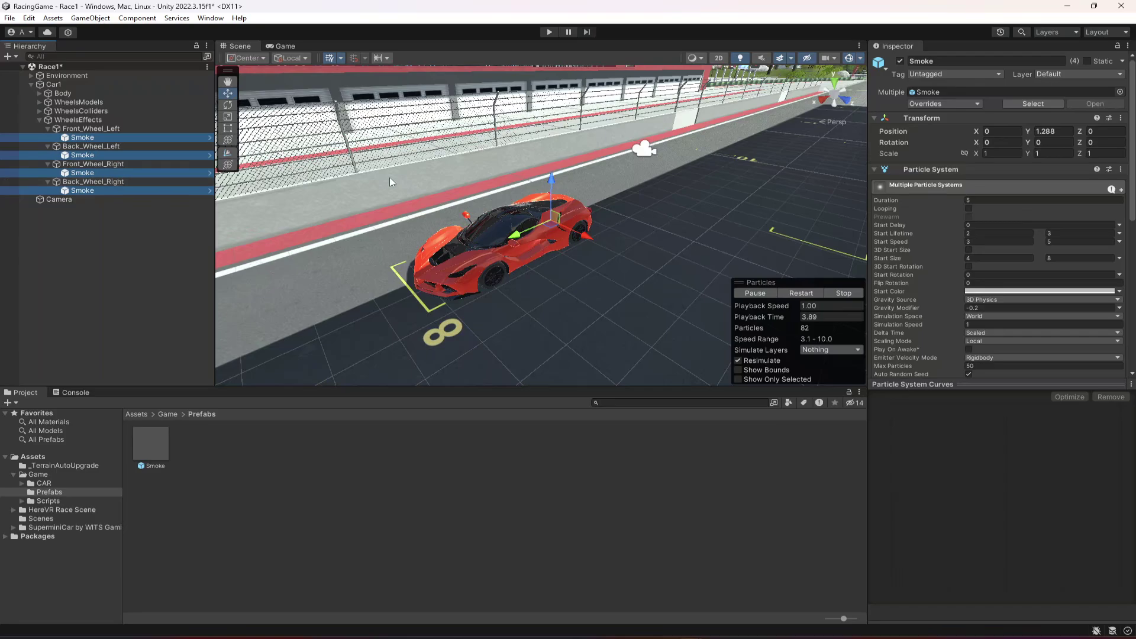
- Reset the four Smoke objects' Transform so their position is zero
left_click(1119, 119)
left_click(1050, 130)
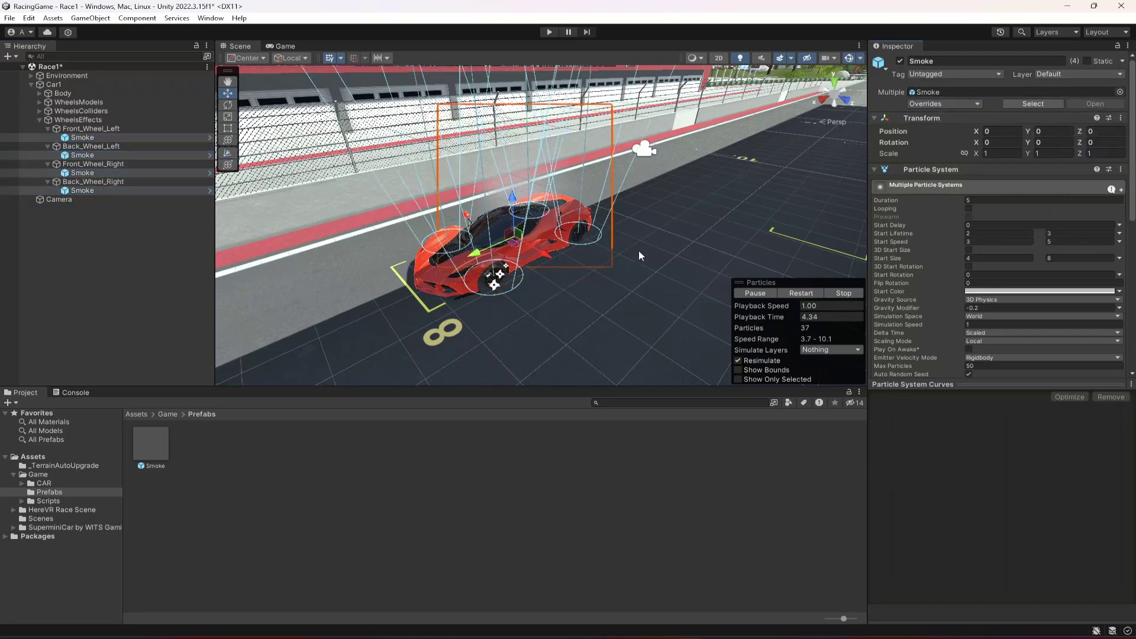
left_click_drag(644, 253, 374, 203, "alt")
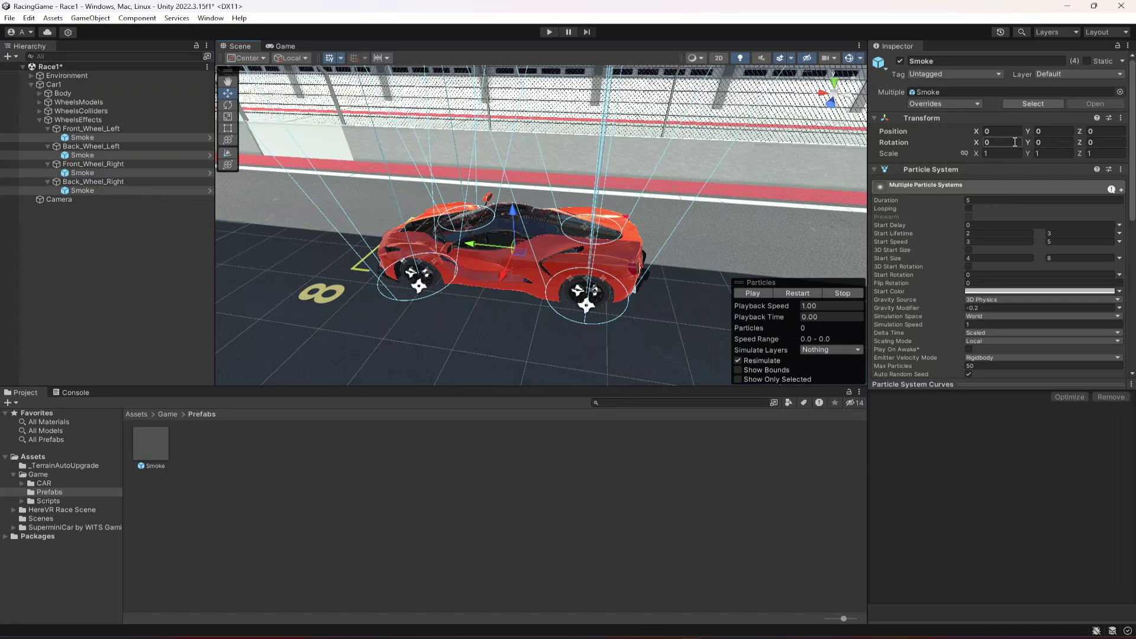
- Try rotating the emitters, undo it, and select only the Front_Wheel_Left Smoke
left_click(228, 105)
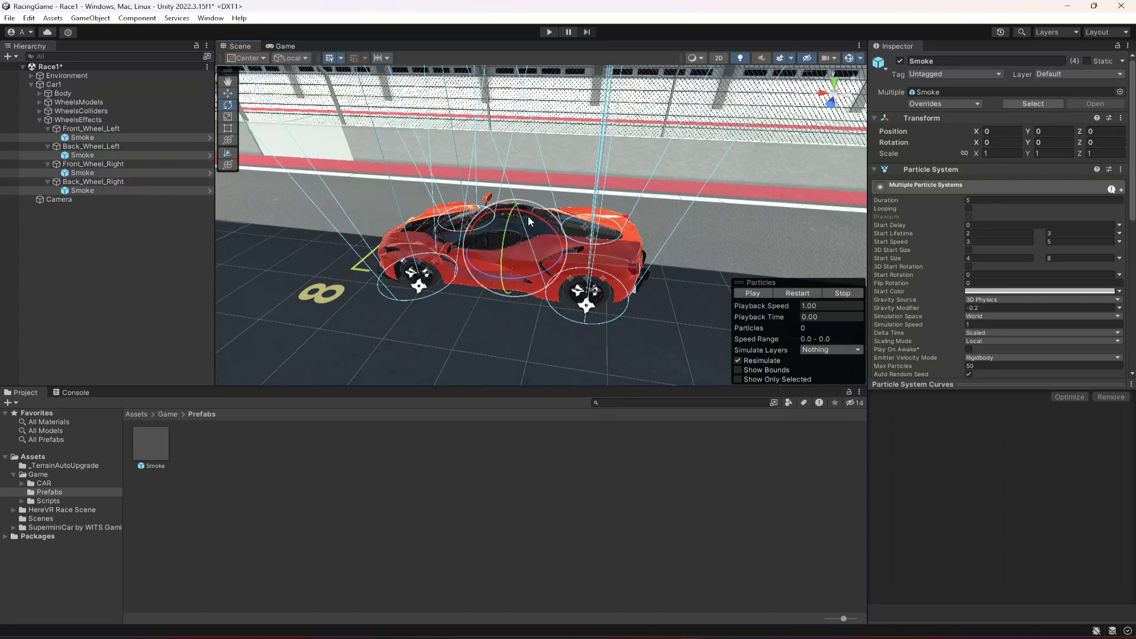
left_click_drag(528, 212, 598, 254)
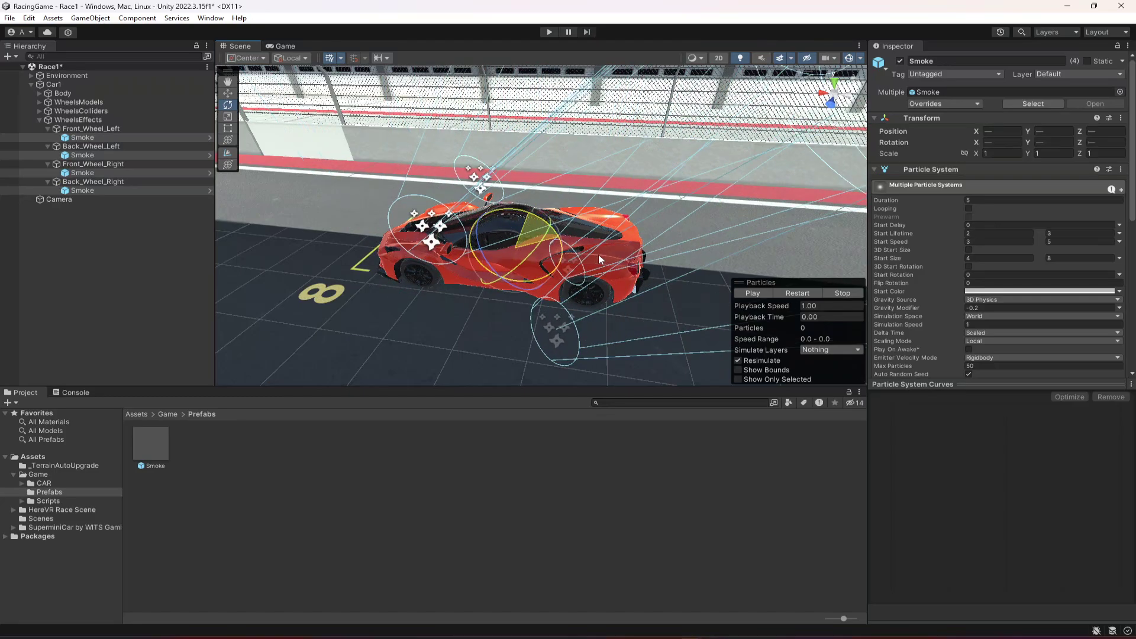
key("ctrl+z")
left_click(207, 138)
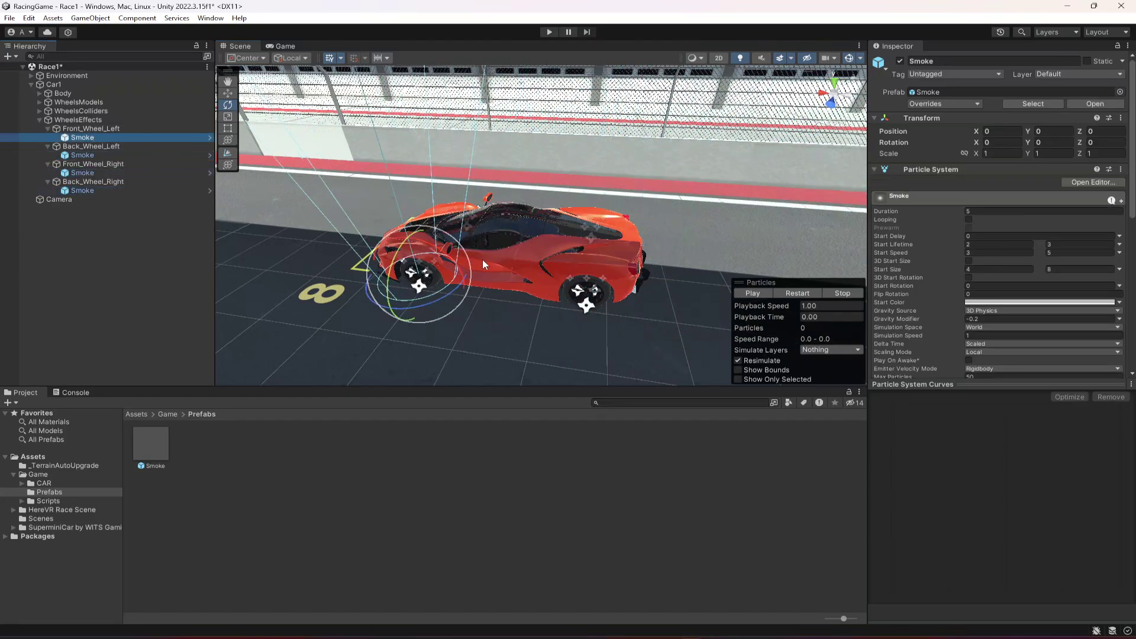
- Preview the smoke and set the Front_Wheel_Left Smoke's X rotation to -90
left_click(228, 93)
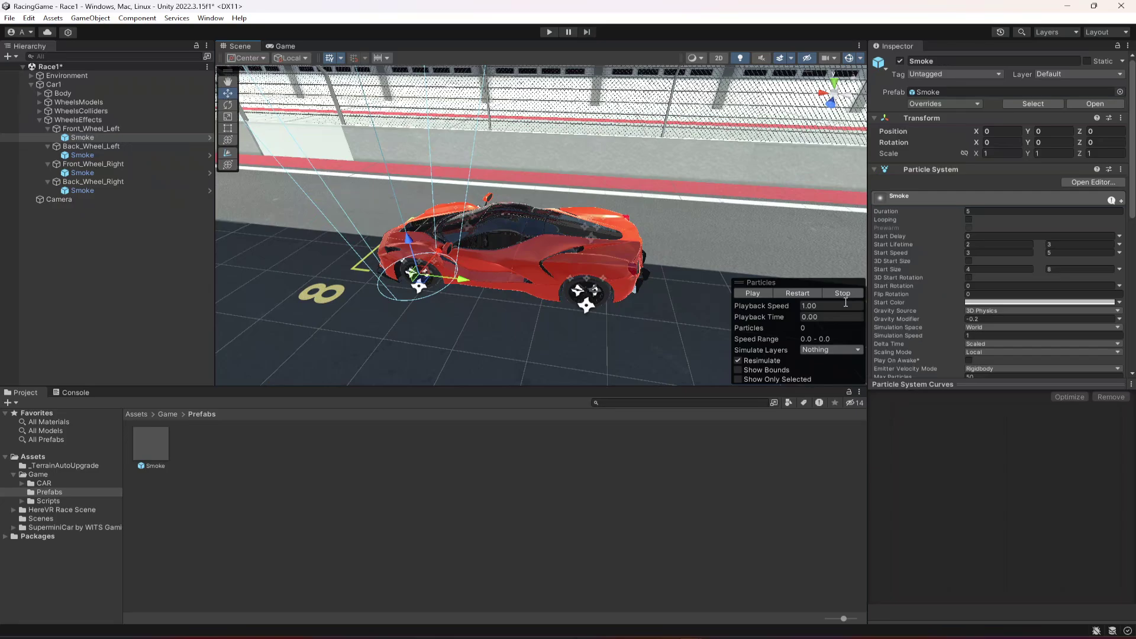
left_click(753, 292)
left_click(993, 142)
type("-90")
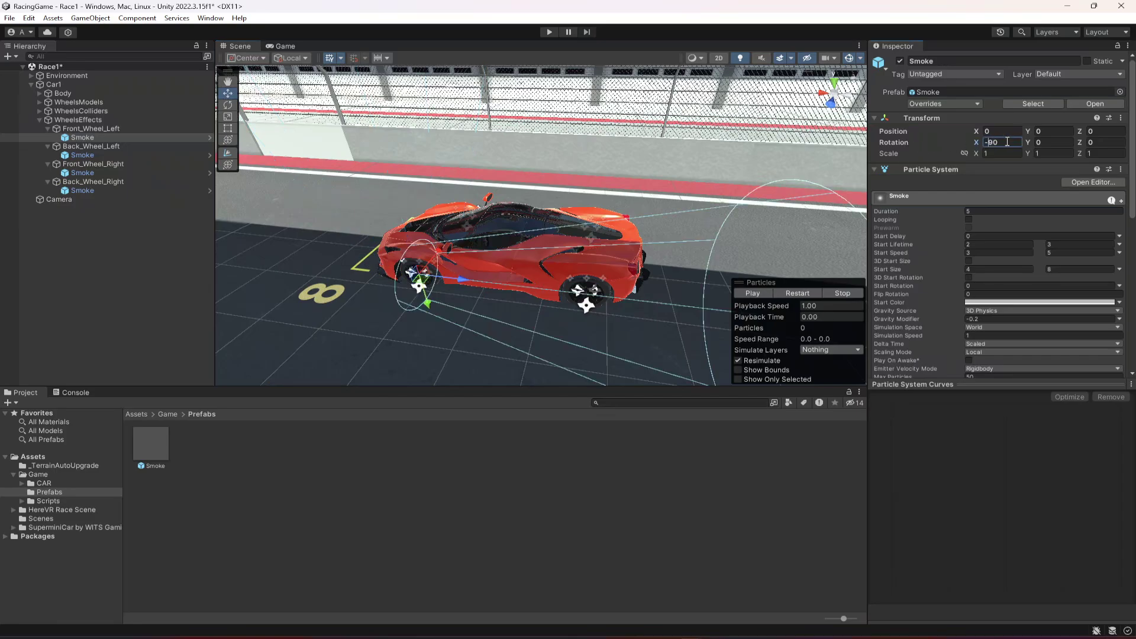
- Set X rotation to -90 on the other three Smoke emitters and check the result
left_click(112, 154)
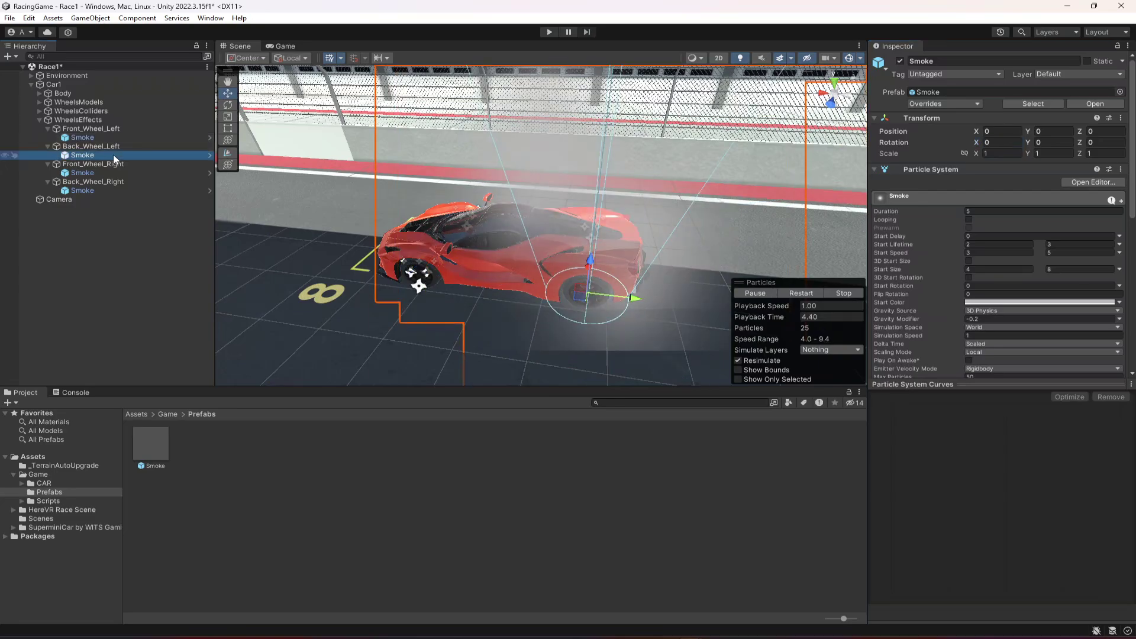
left_click(98, 173, "ctrl")
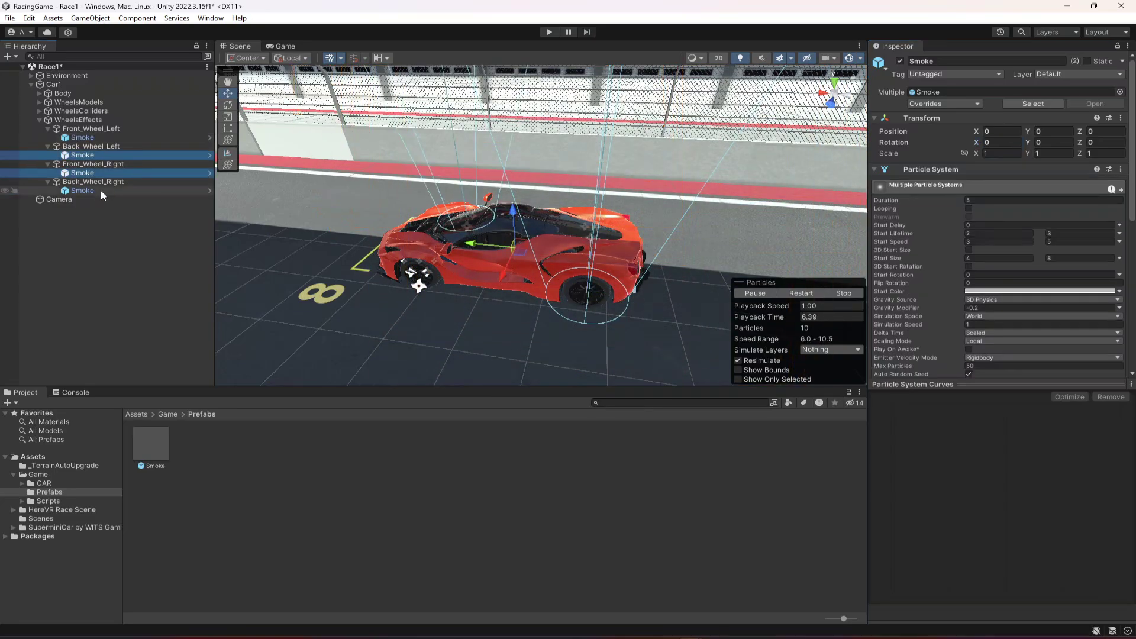
left_click(101, 190, "ctrl")
left_click(999, 143)
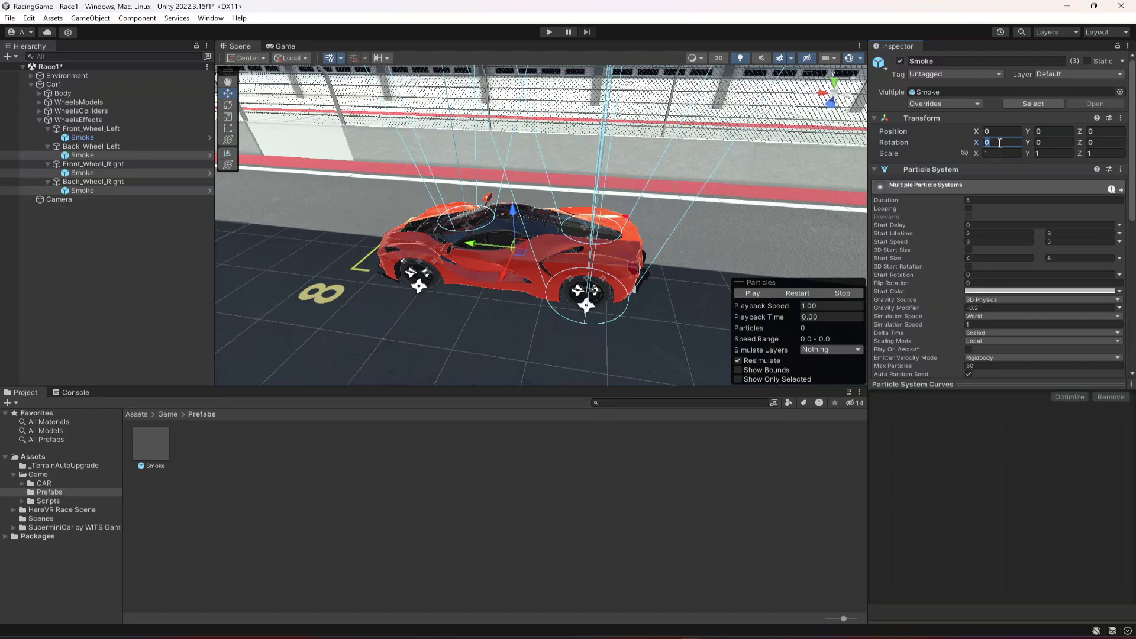
type("-90")
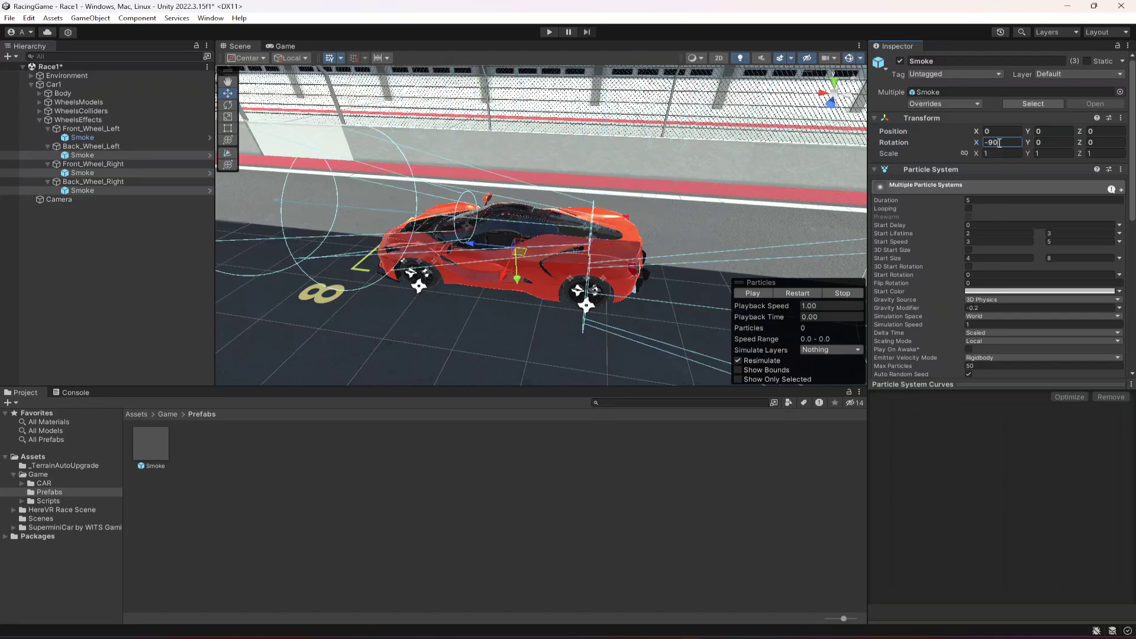
left_click_drag(556, 239, 414, 251, "alt")
- Change the two right-wheel Smoke emitters' X rotation to 90, then reselect all four to check
left_click(83, 173)
left_click(91, 189)
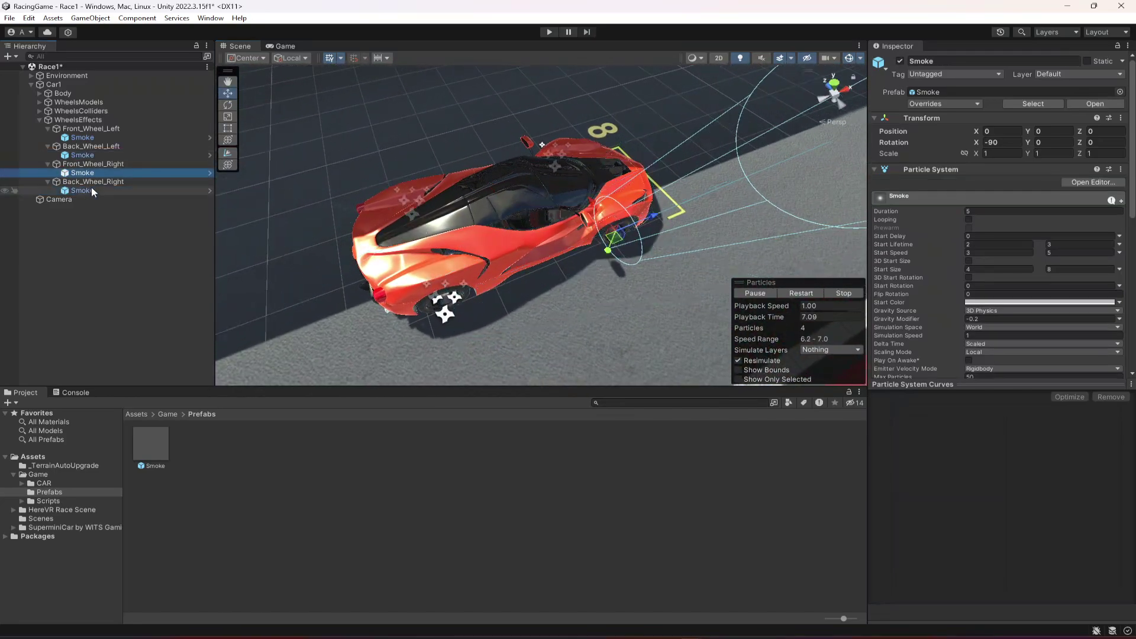
left_click(83, 173, "ctrl")
left_click(1009, 145)
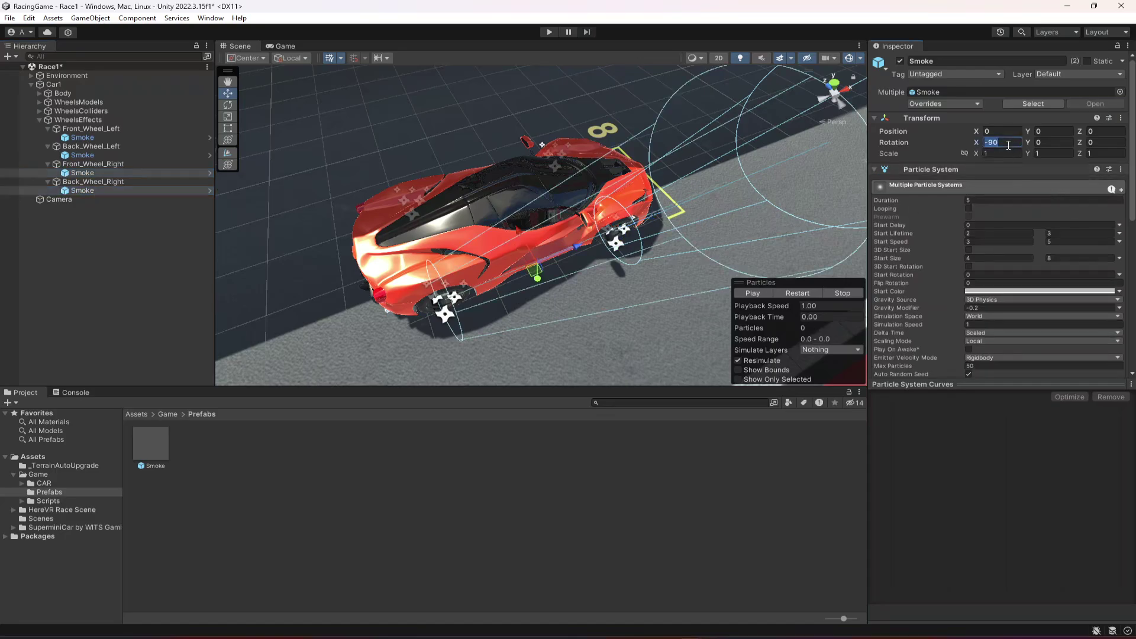
type("90")
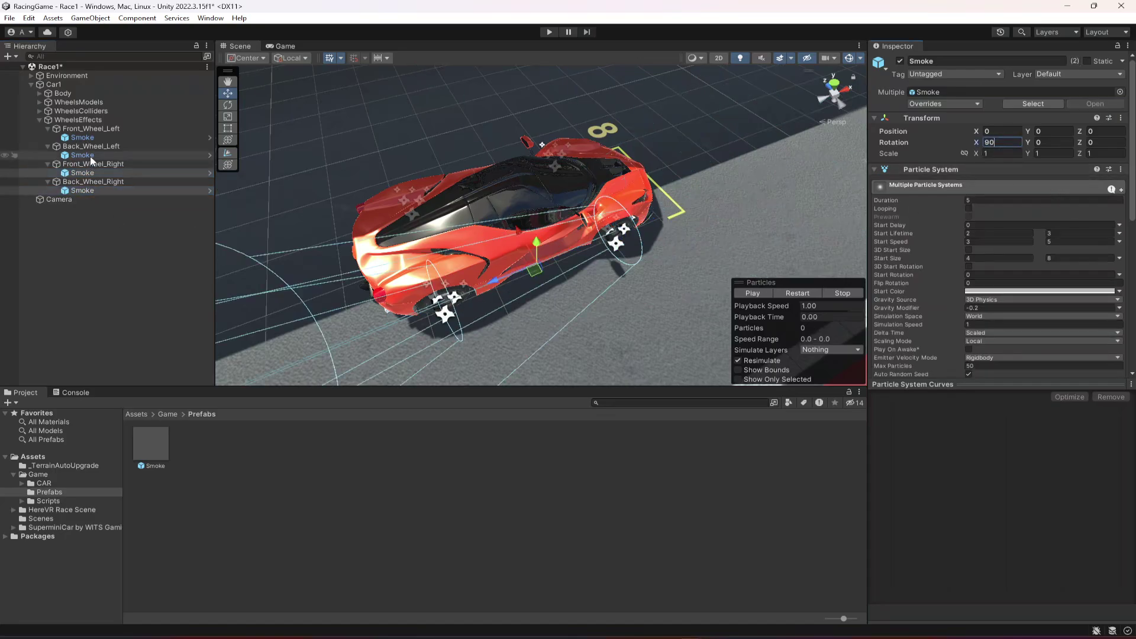
left_click(71, 155, "ctrl")
left_click(71, 138, "ctrl")
left_click_drag(698, 260, 596, 241, "alt")
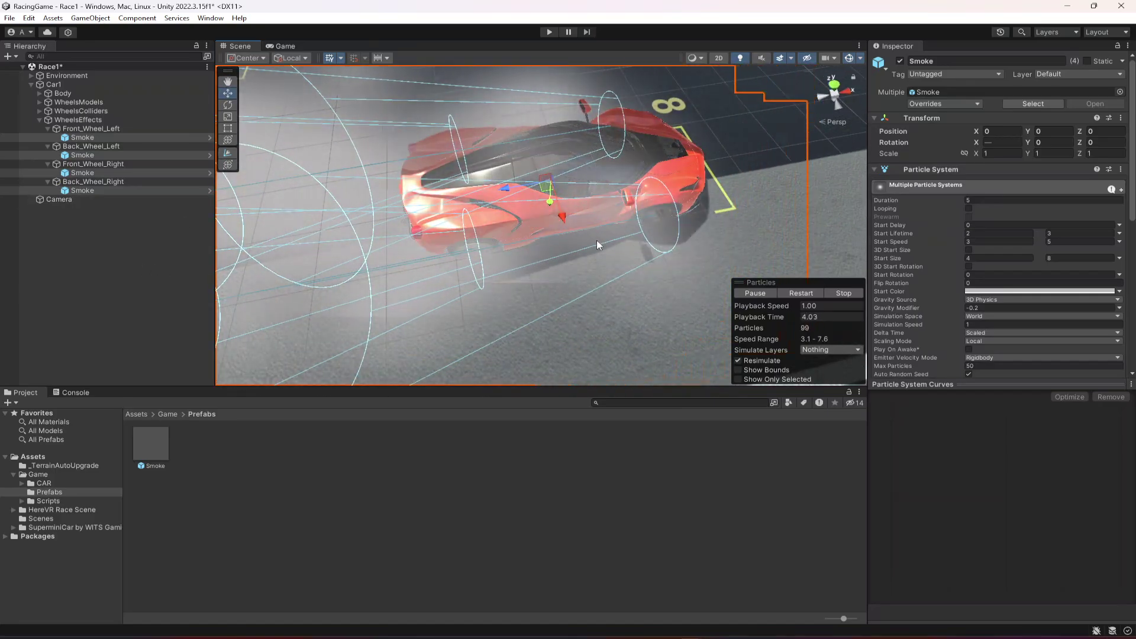
- Deselect everything, collapse each wheel and WheelsEffects, and switch to CarController.cs
left_click(112, 250)
left_click(47, 128)
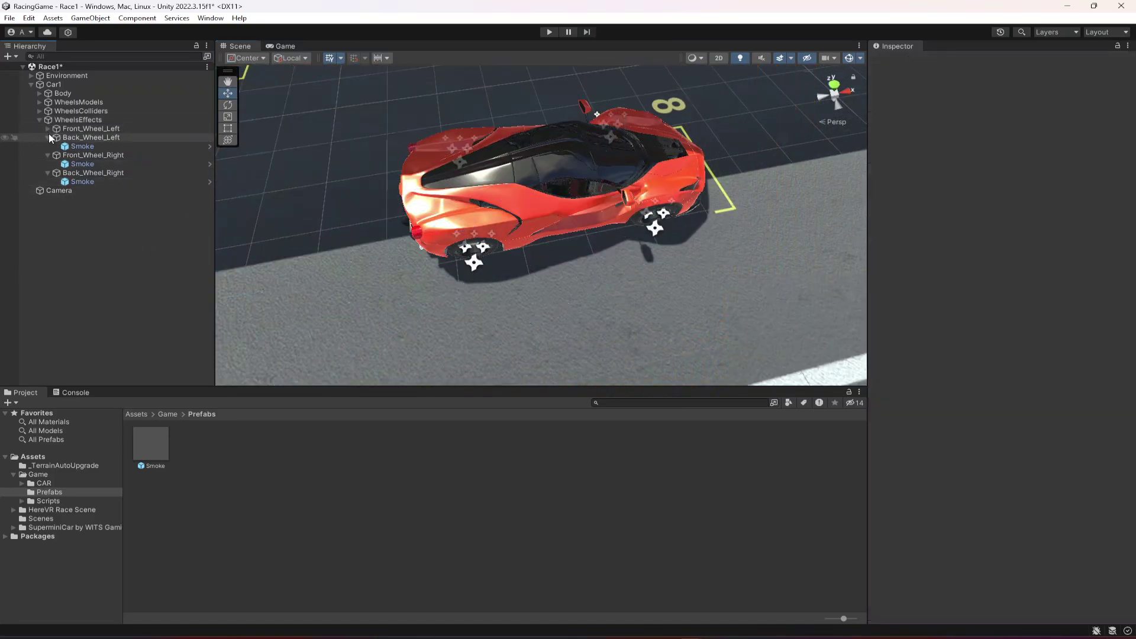
left_click(48, 138)
left_click(48, 146)
left_click(48, 155)
left_click(39, 119)
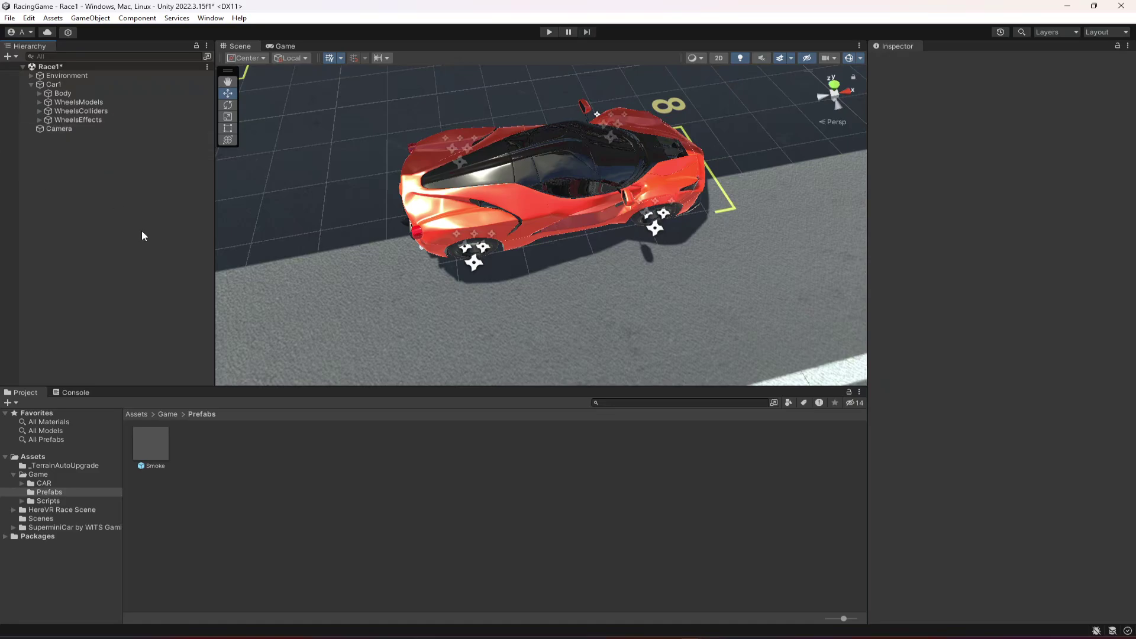
key("alt+Tab")
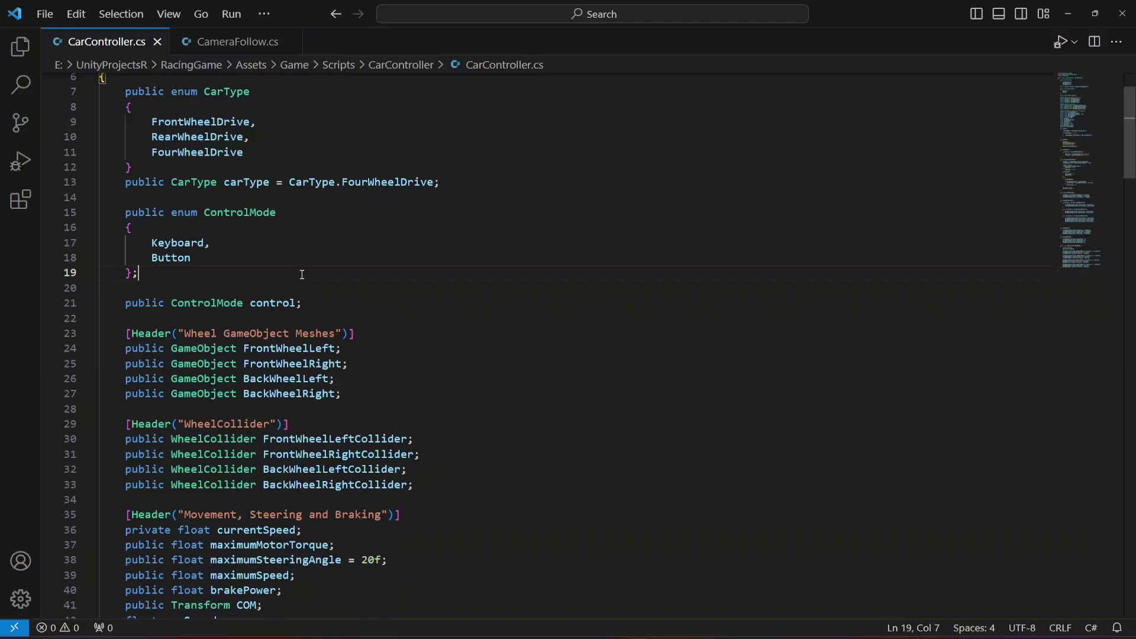
- Insert [Header("Sounds & Effects")] on a new line below Rigidbody carRigidBody; in CarController.cs
scroll(302, 275, "down", 5)
scroll(302, 275, "down", 4)
left_click(309, 335)
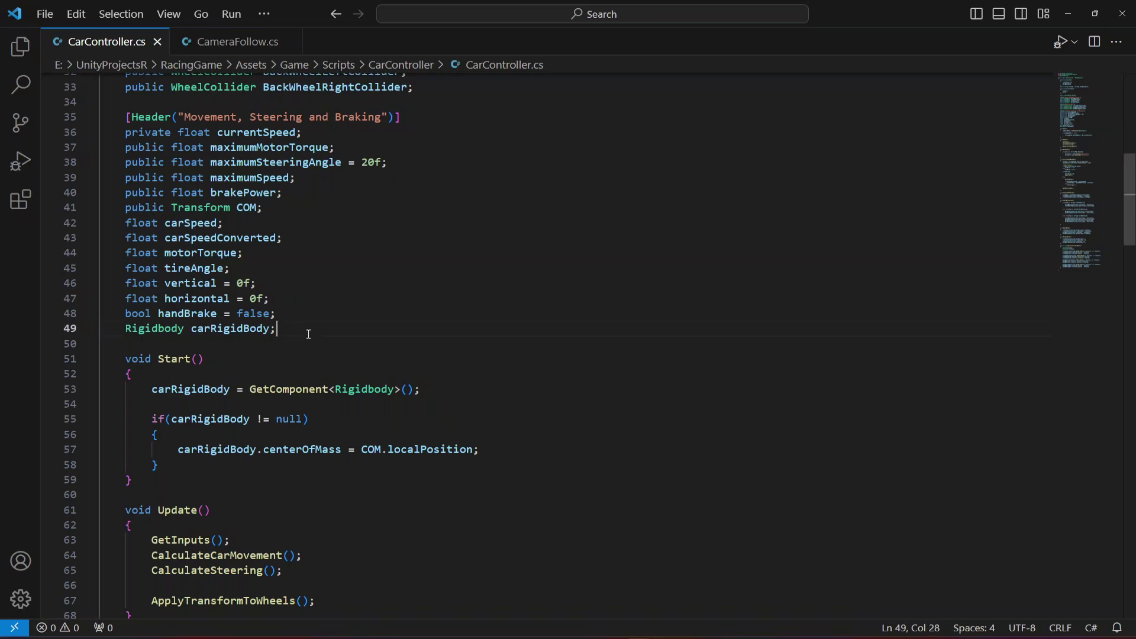
key("Return")
key("Return")
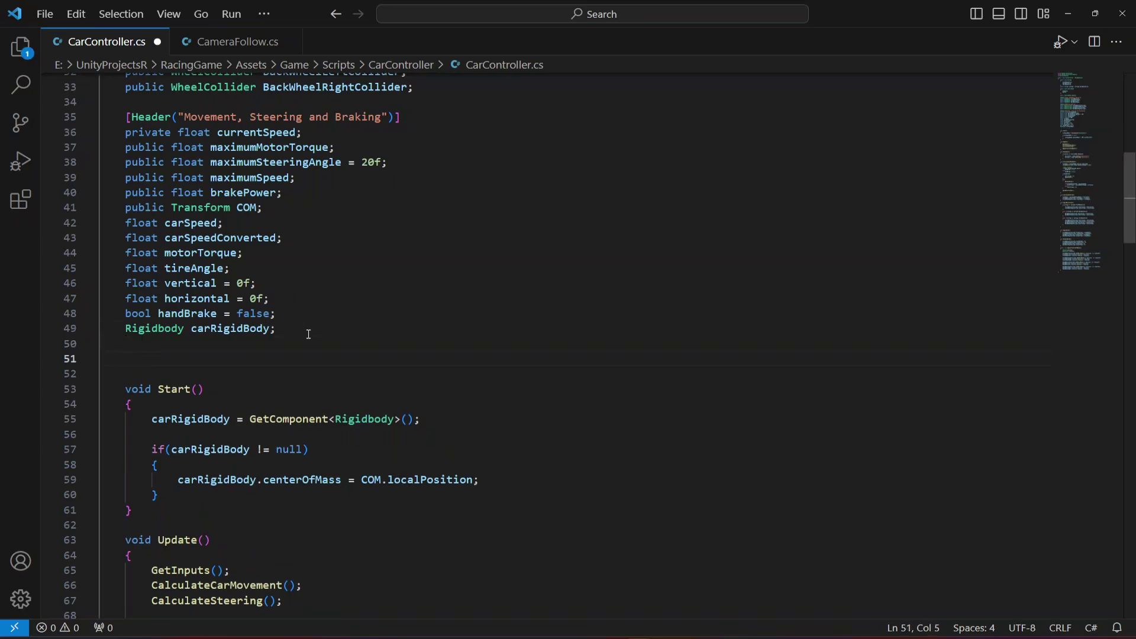
type("[Header")
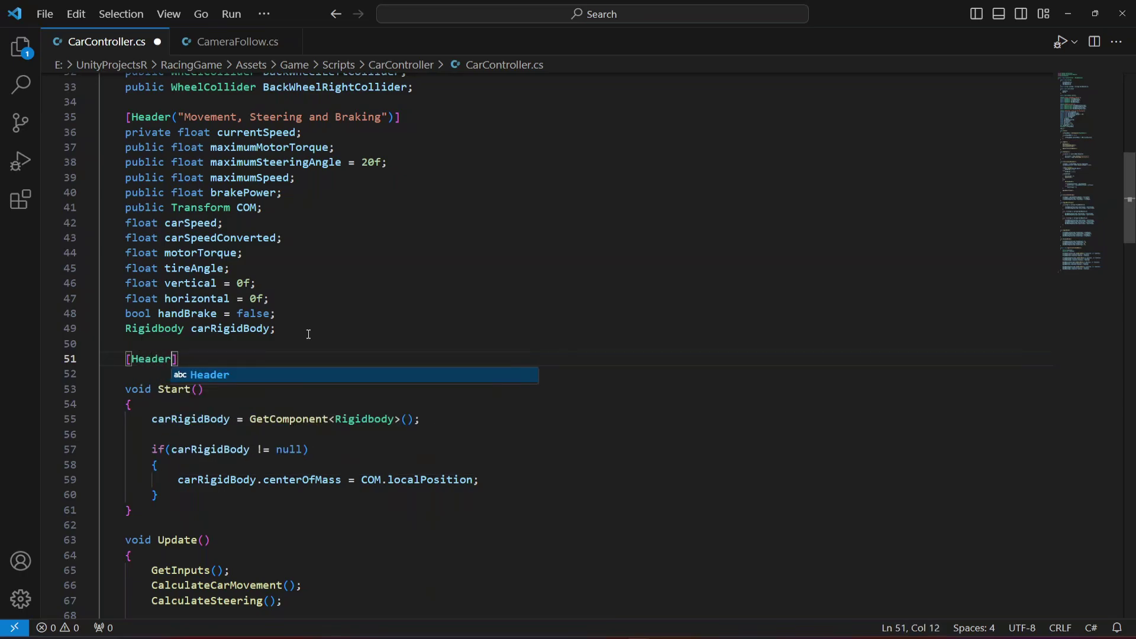
type("(\"")
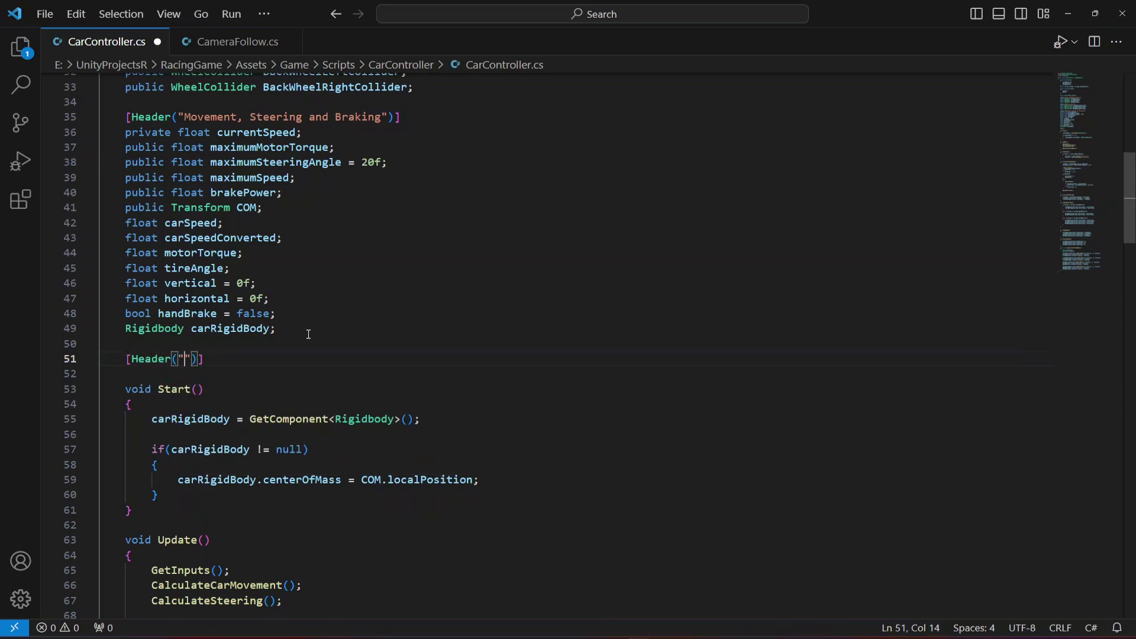
type("Sounds & ")
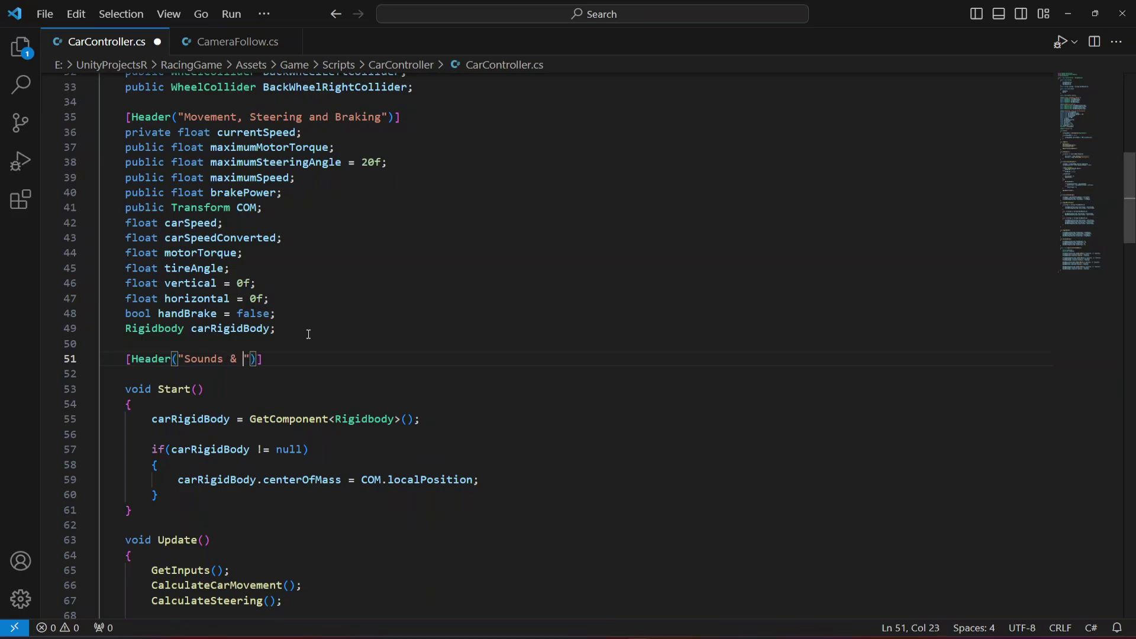
type("Effects")
key("End")
key("Return")
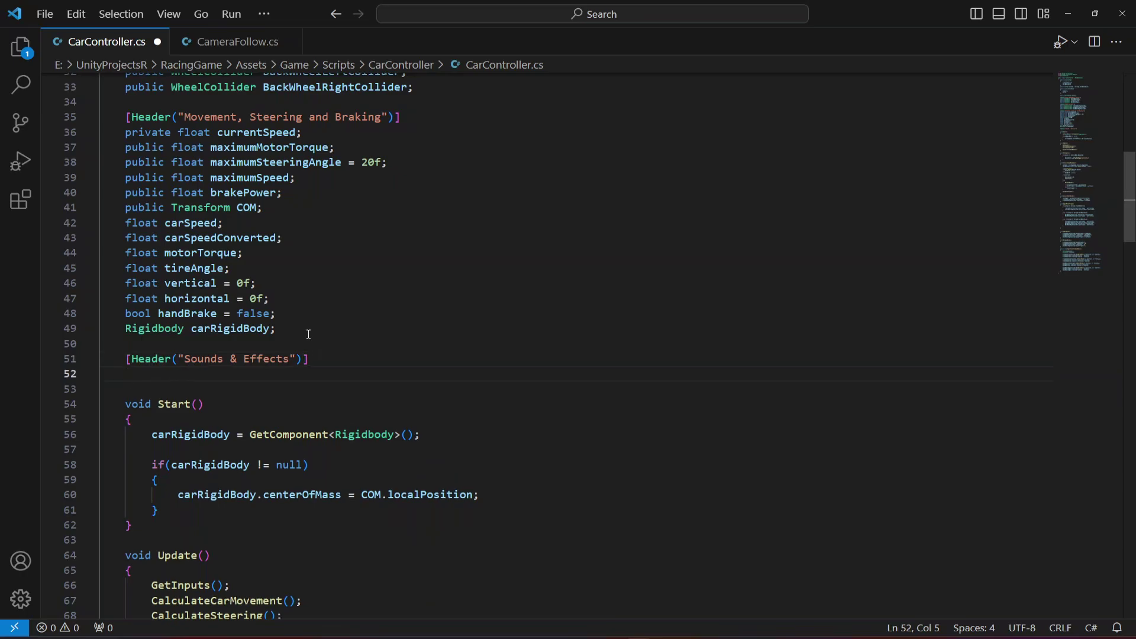
- Declare public ParticleSystem[] smokeEffects; under the header and save the script
type("public Paerti")
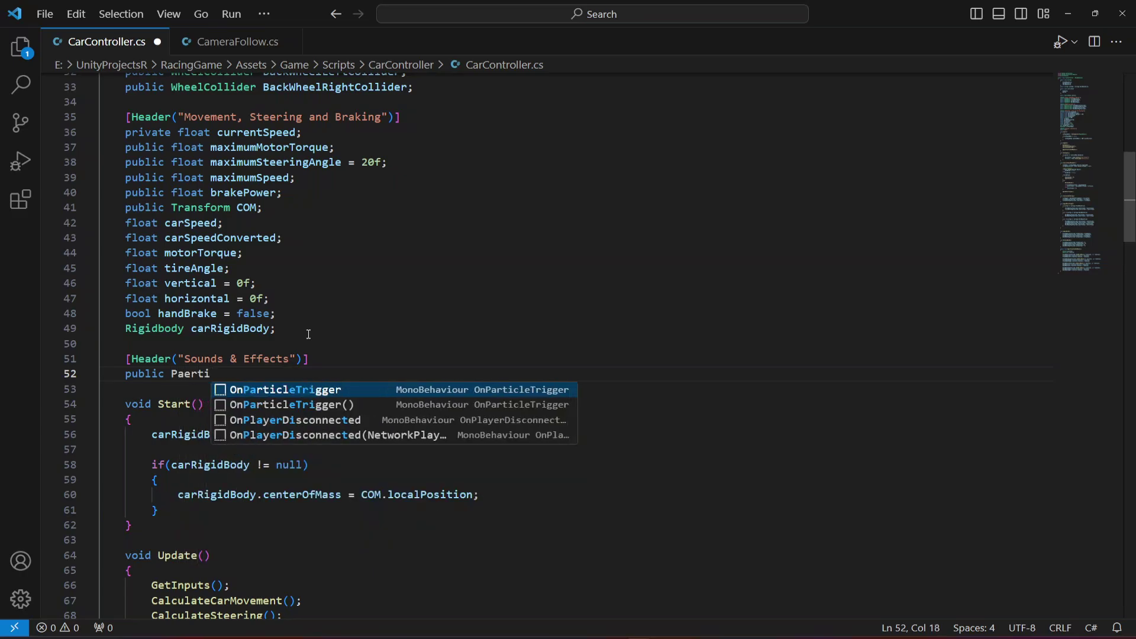
type("cle")
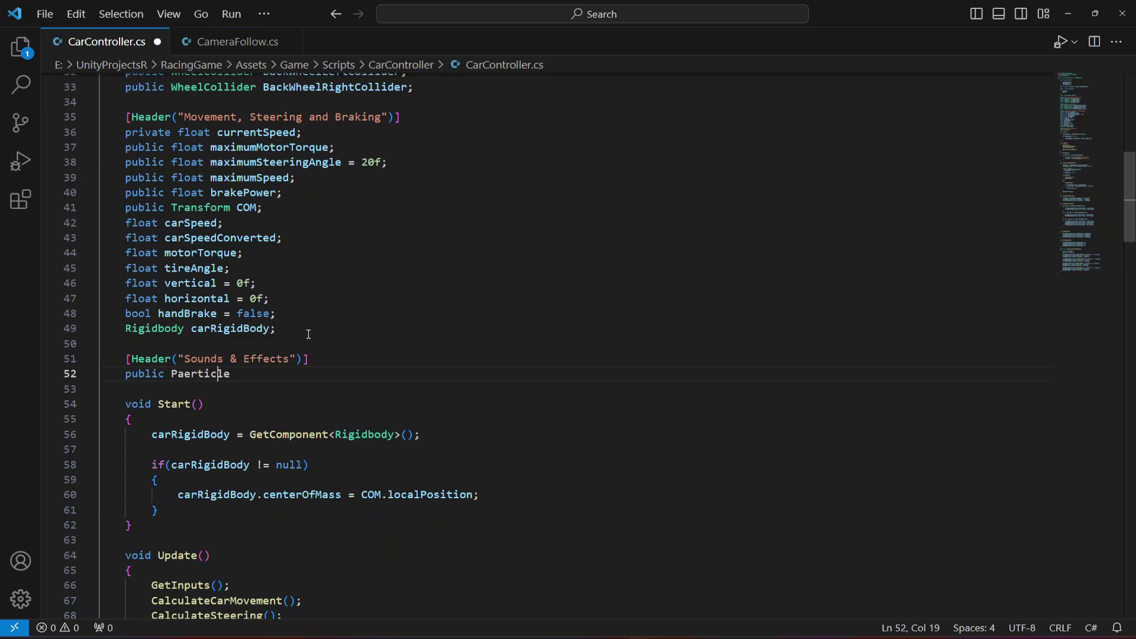
key("Left")
key("BackSpace")
key("End")
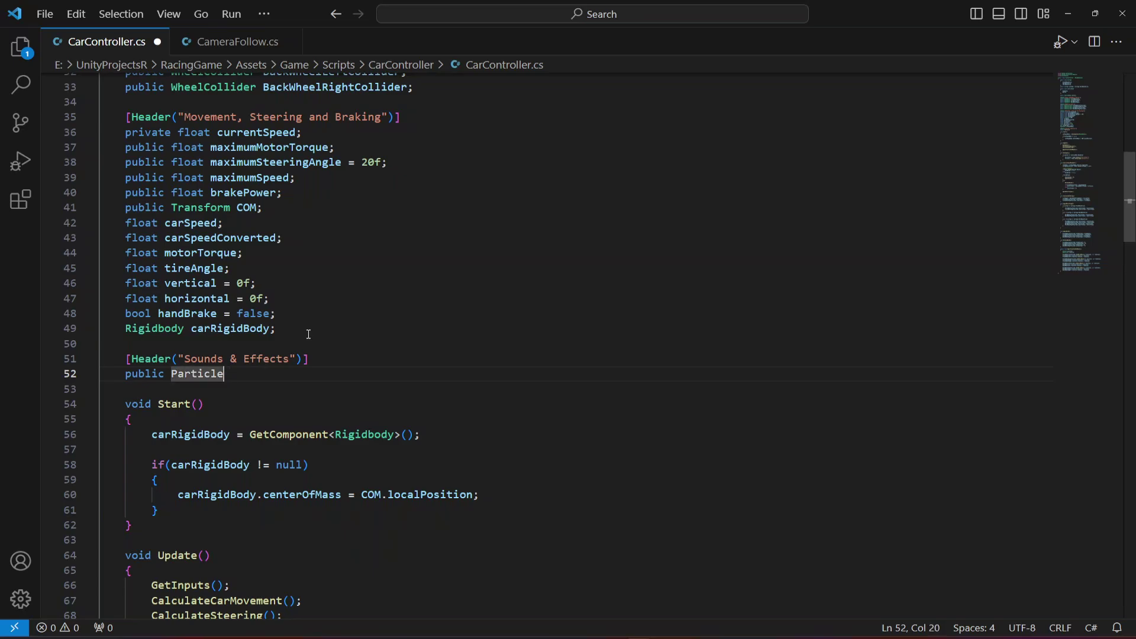
type("Sys")
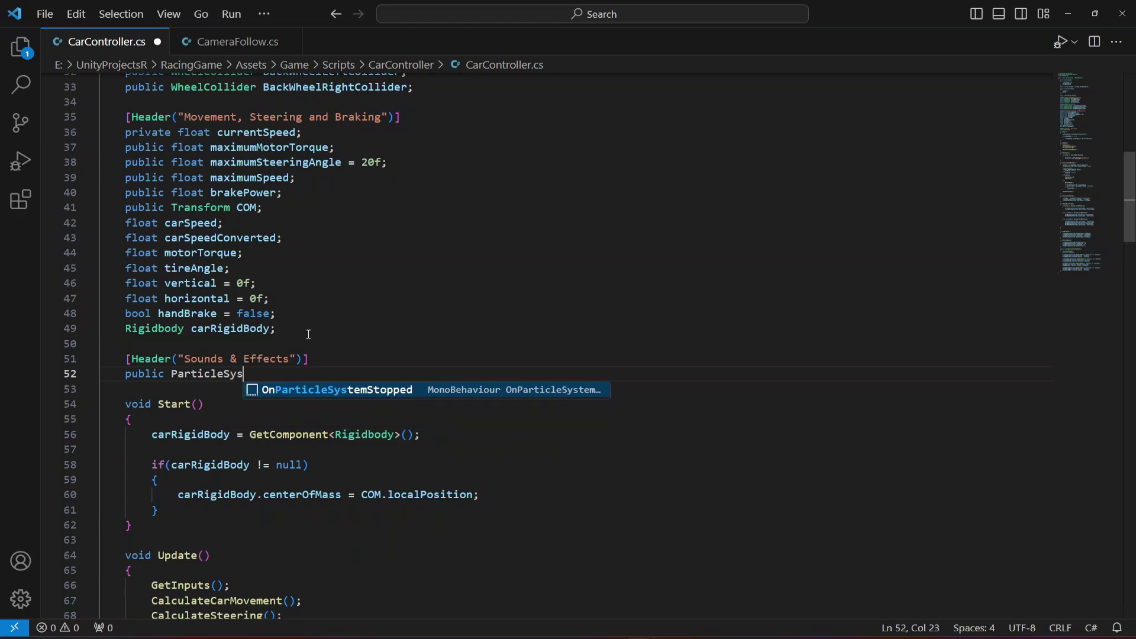
type("tem[")
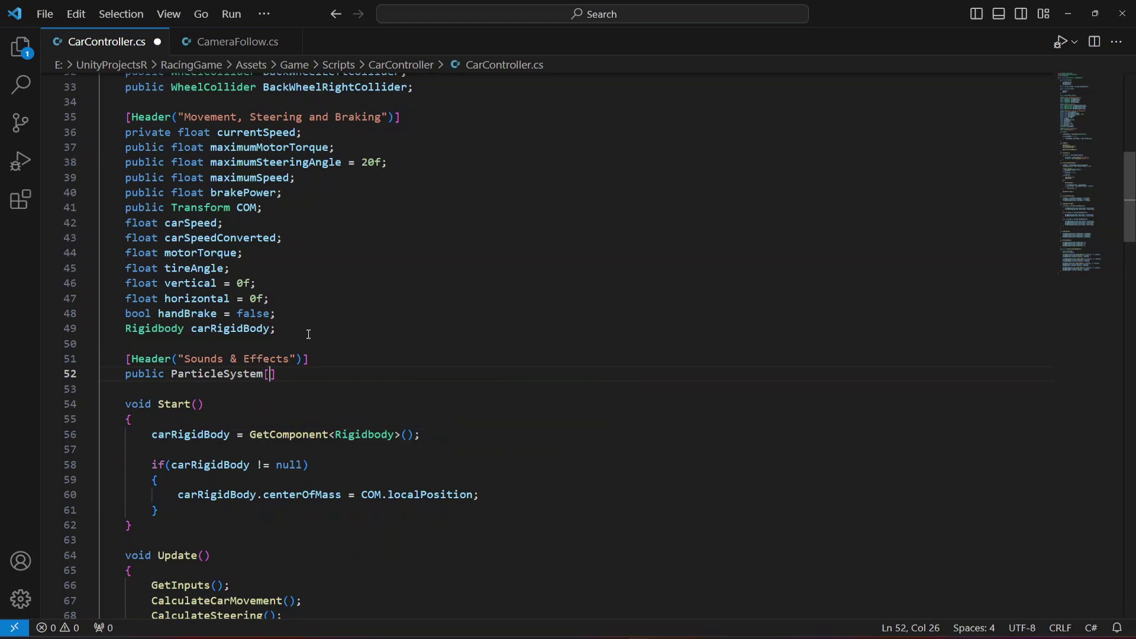
type("] smoke")
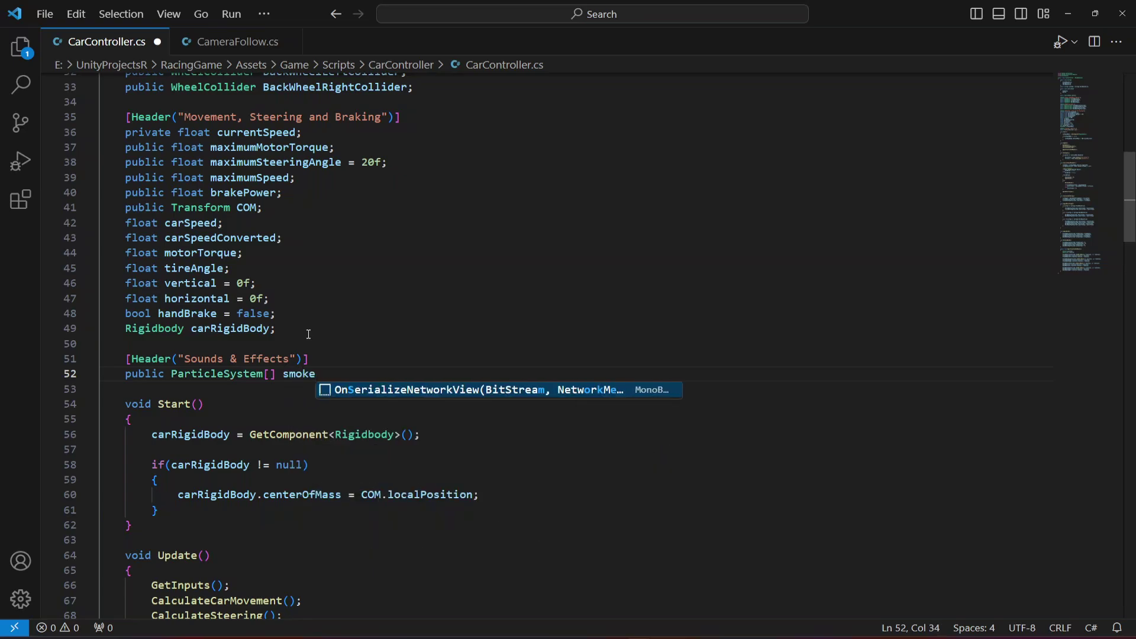
type("Effects")
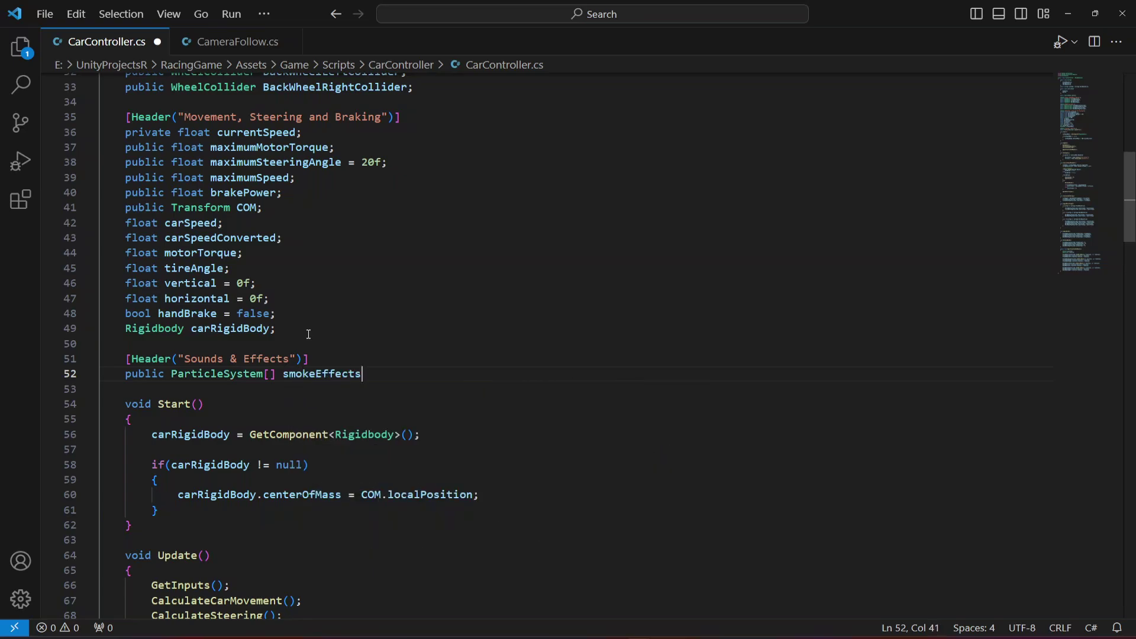
type(";")
key("ctrl+s")
- Add a private bool smokeEffectEnabled line below smokeEffects
key("Return")
type("private bool")
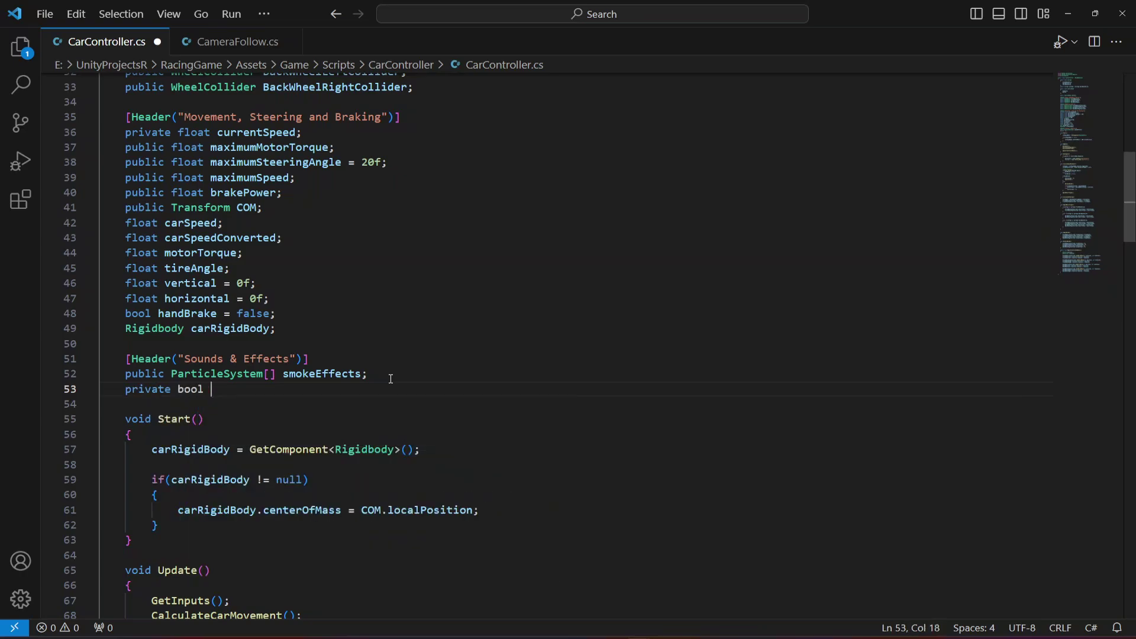
type(" smoke")
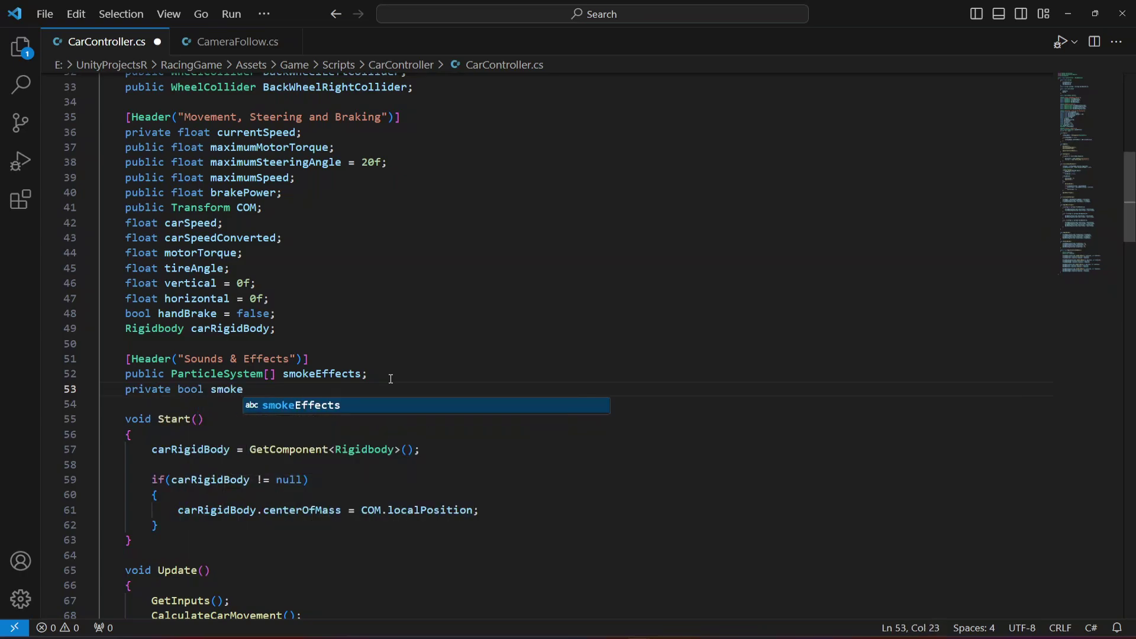
key("Tab")
key("BackSpace")
type("En")
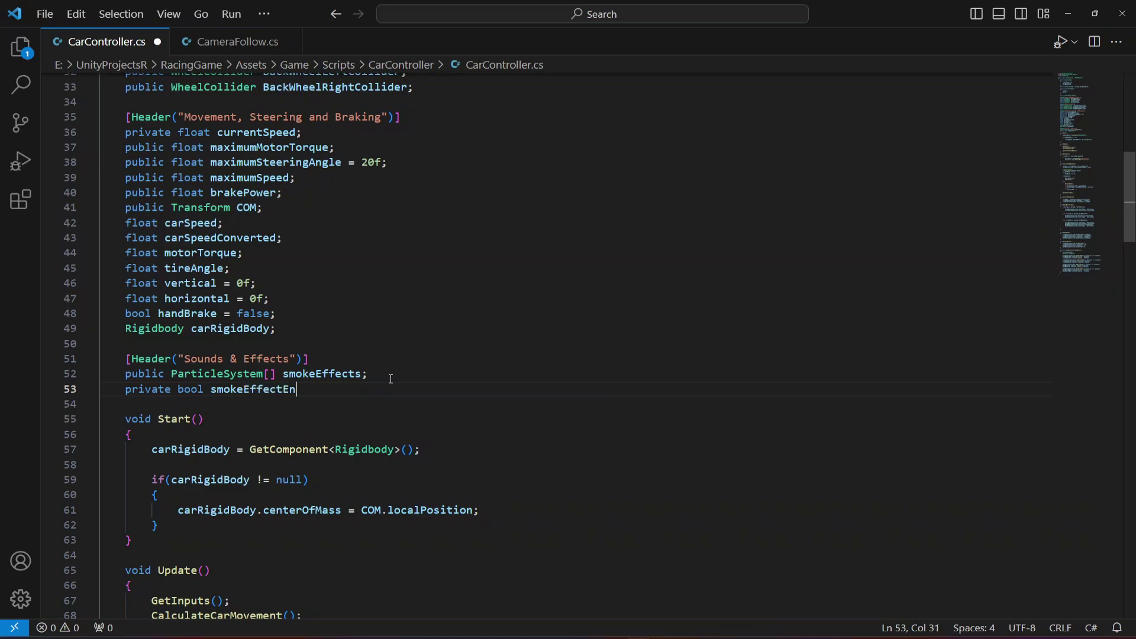
type("abled;")
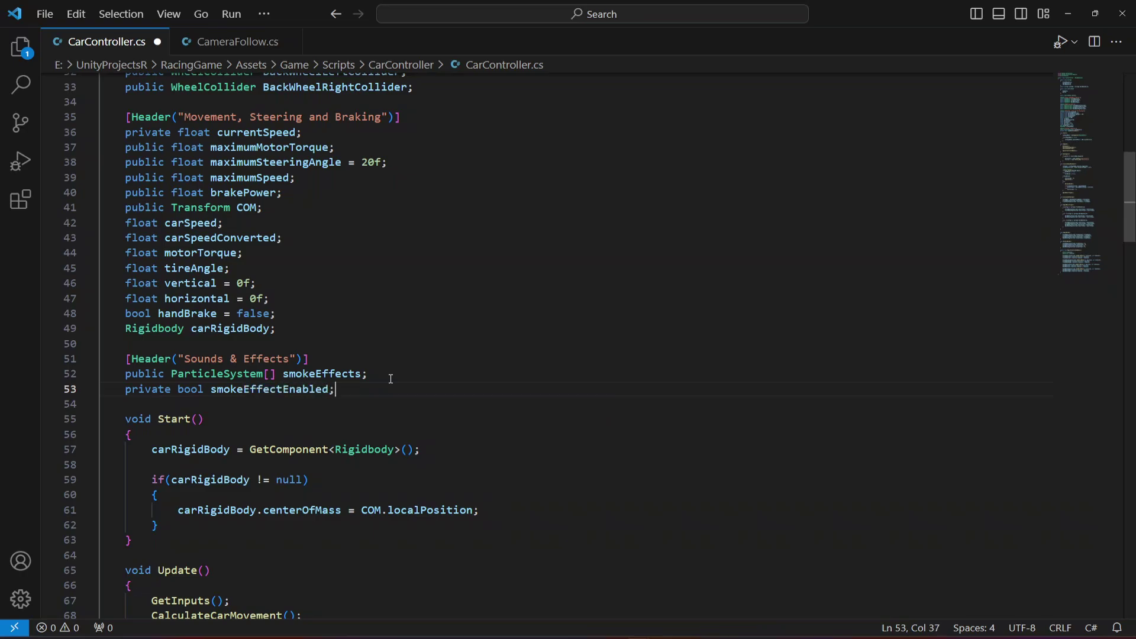